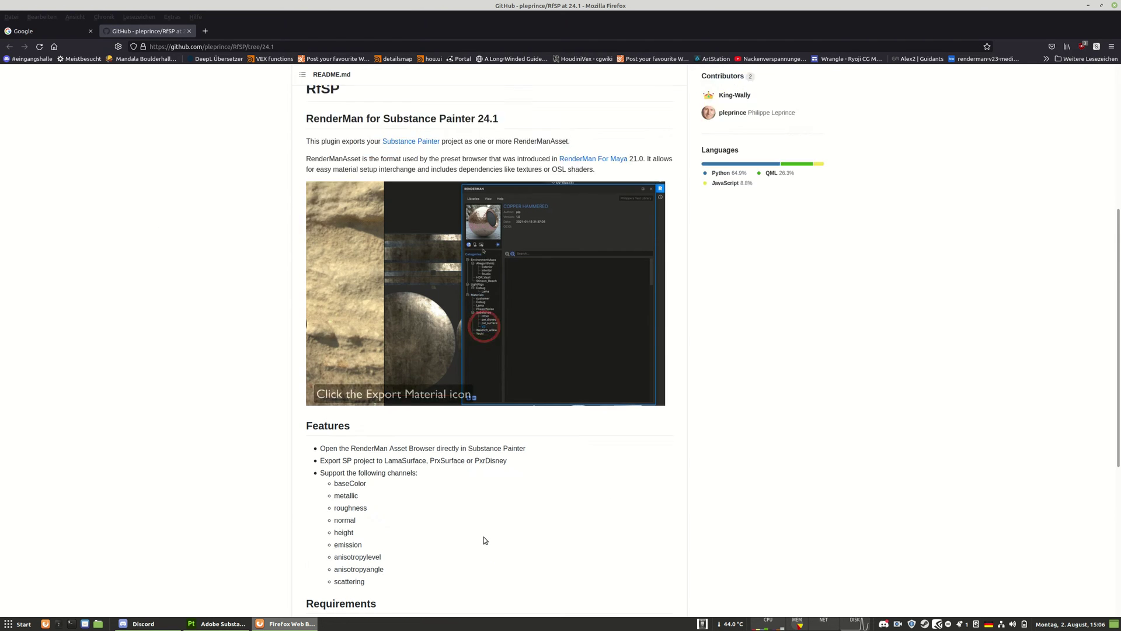
# Read the RfSP repository README, highlighting the Adobe Substance 3D Painter requirement
pyautogui.scroll(-7, 425, 459)
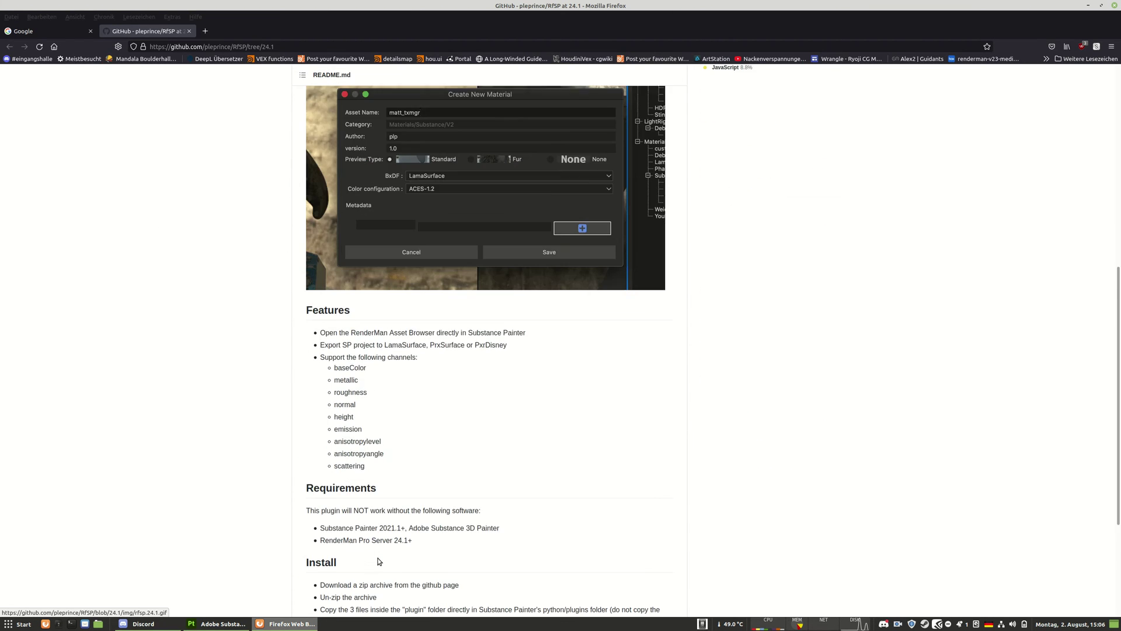
pyautogui.scroll(7, 396, 495)
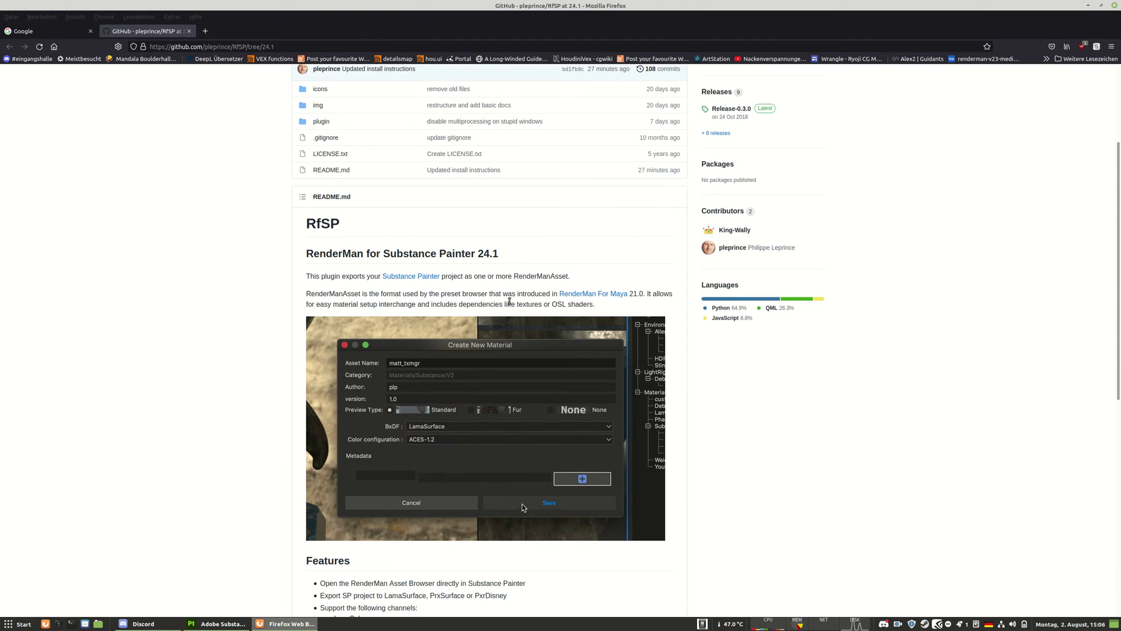
pyautogui.scroll(-6, 358, 493)
pyautogui.scroll(-1, 358, 493)
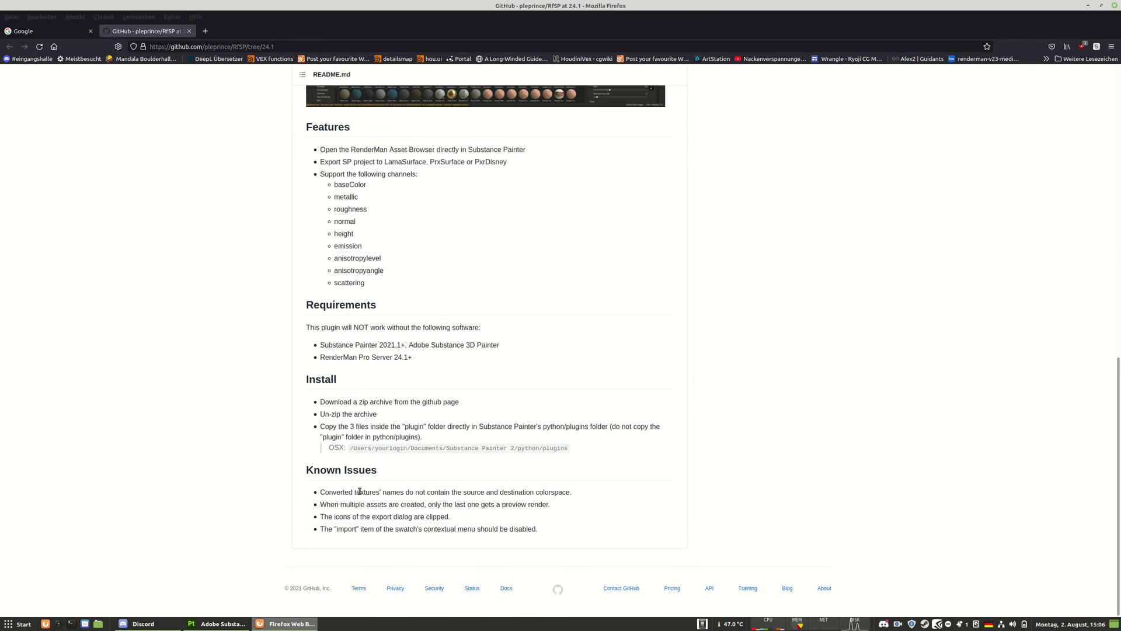
pyautogui.scroll(2, 451, 471)
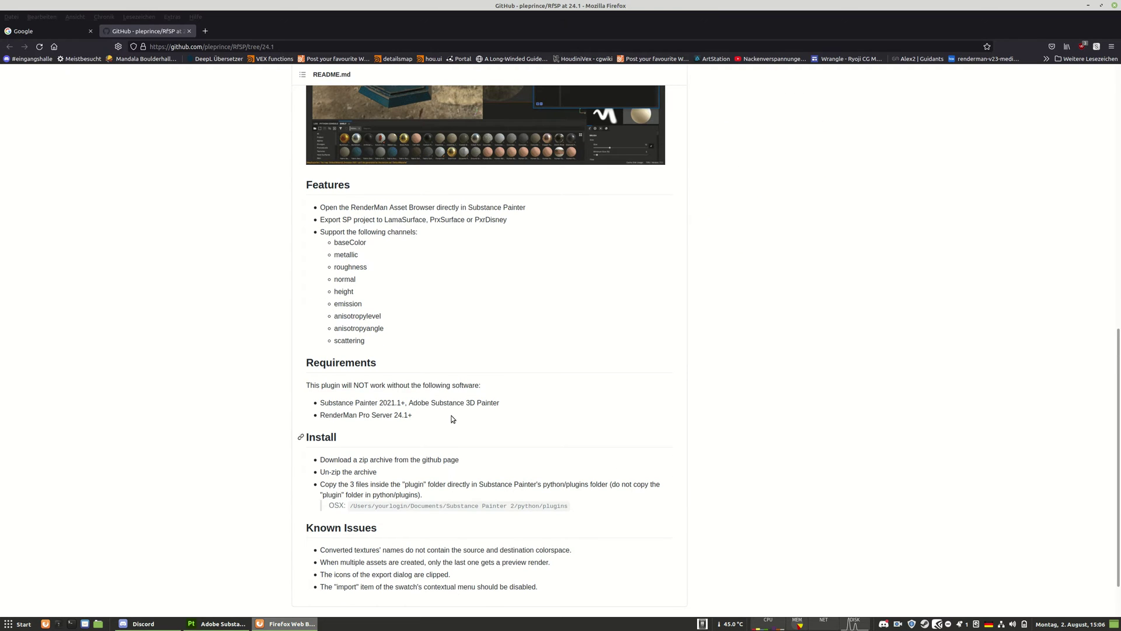
pyautogui.moveTo(418, 403); pyautogui.dragTo(503, 404)
pyautogui.click(526, 415)
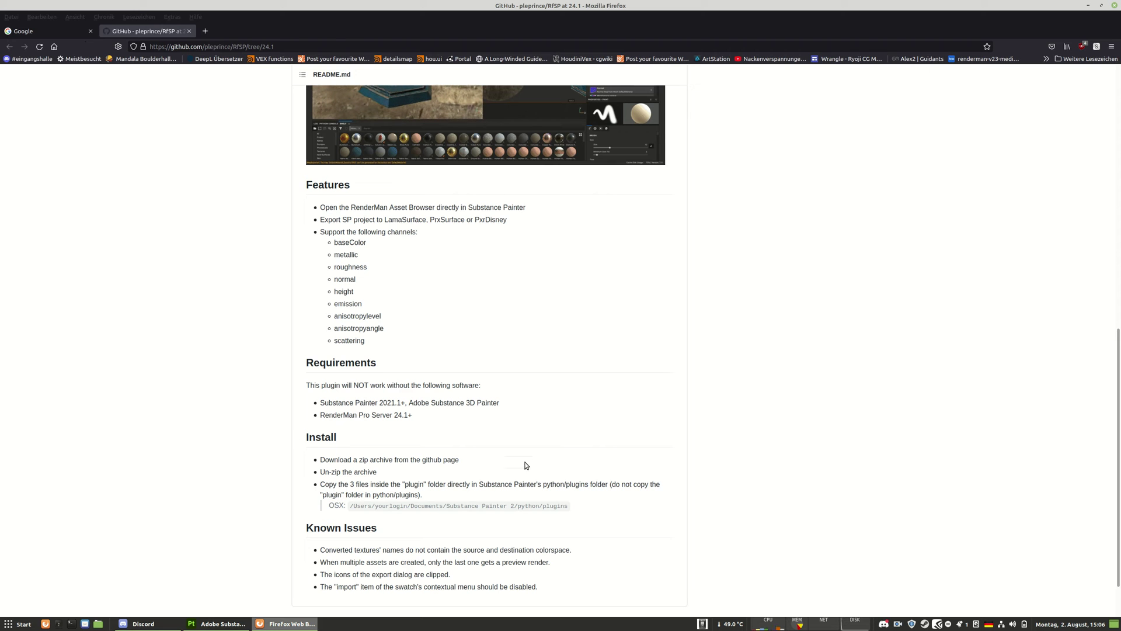
pyautogui.scroll(6, 492, 481)
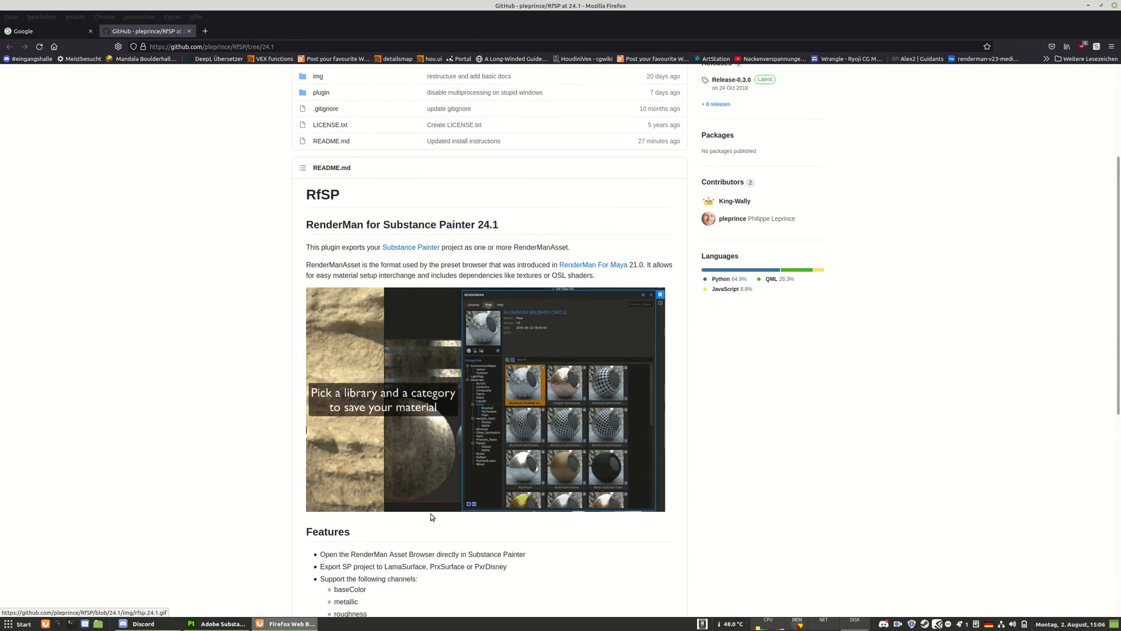
pyautogui.scroll(-7, 431, 514)
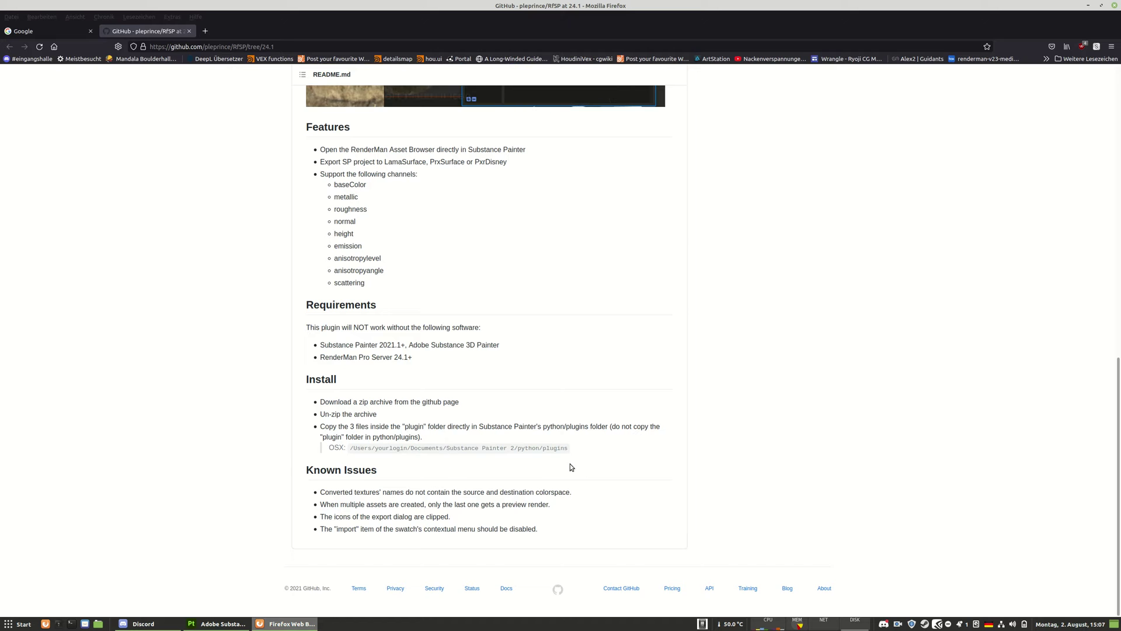
pyautogui.scroll(7, 328, 453)
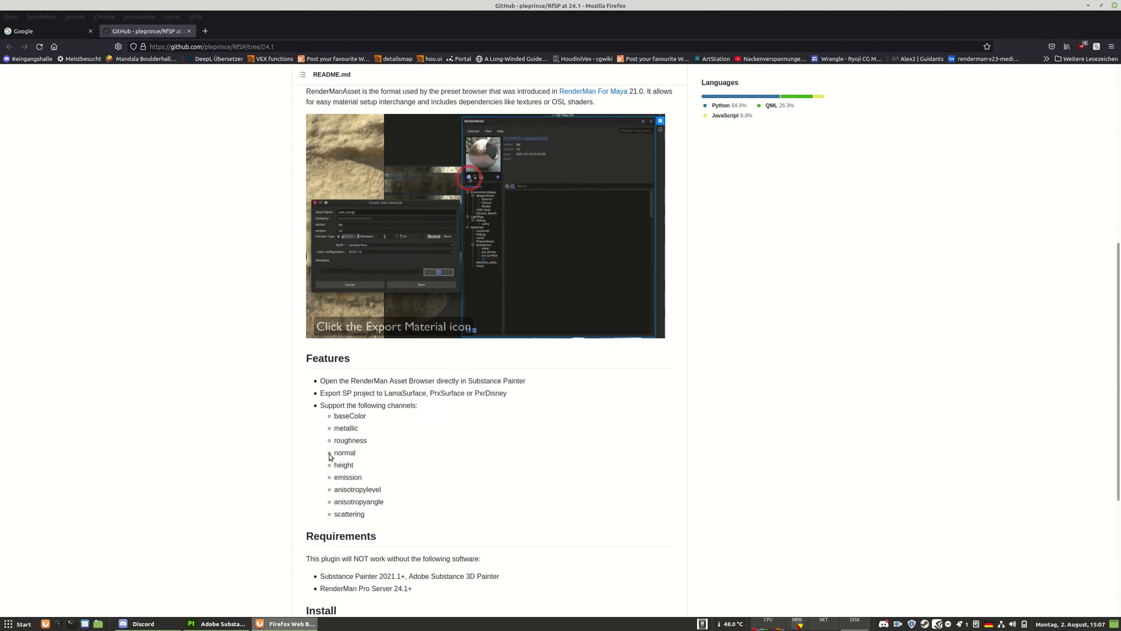
pyautogui.click(293, 47)
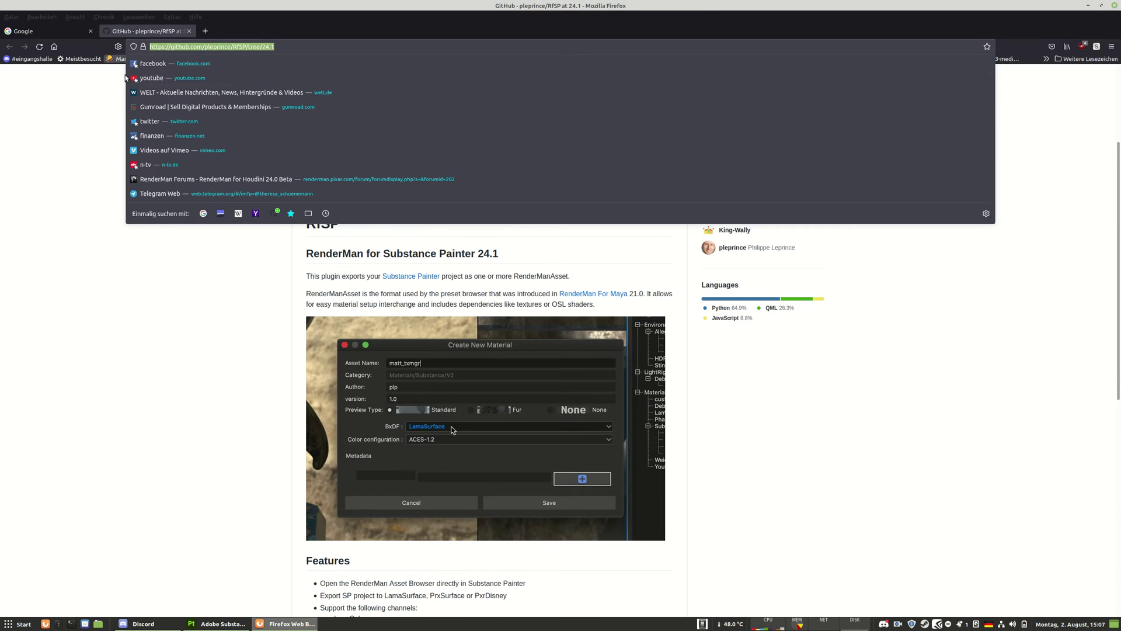
pyautogui.click(220, 80)
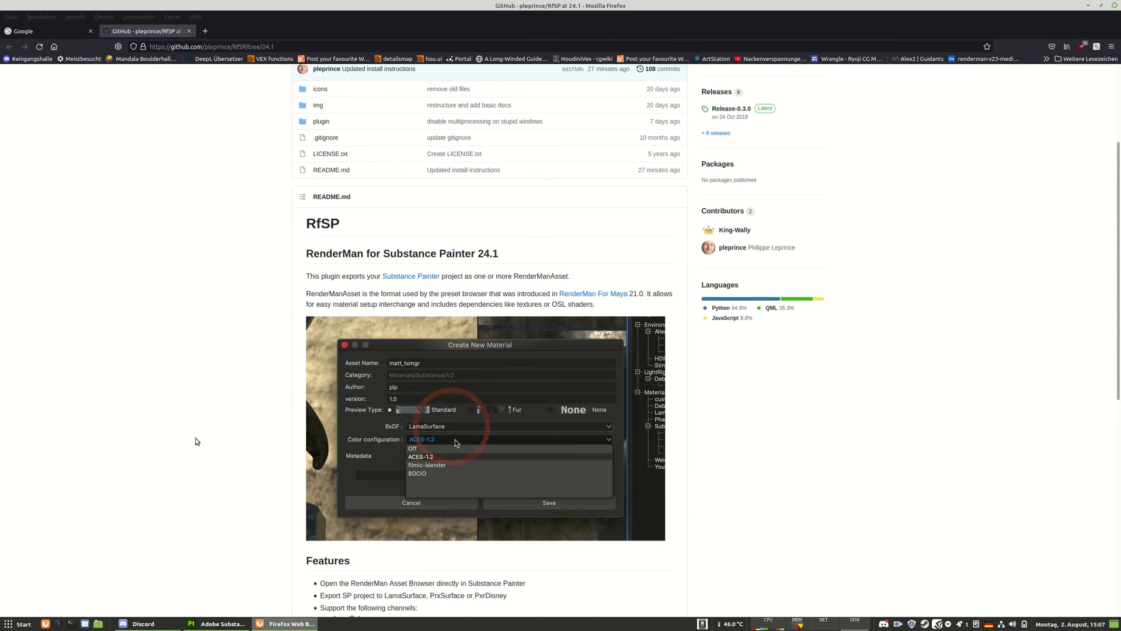
# Select the OSX python plugins folder path in the README's install instructions
pyautogui.scroll(2, 238, 338)
pyautogui.scroll(-1, 239, 337)
pyautogui.scroll(-7, 240, 337)
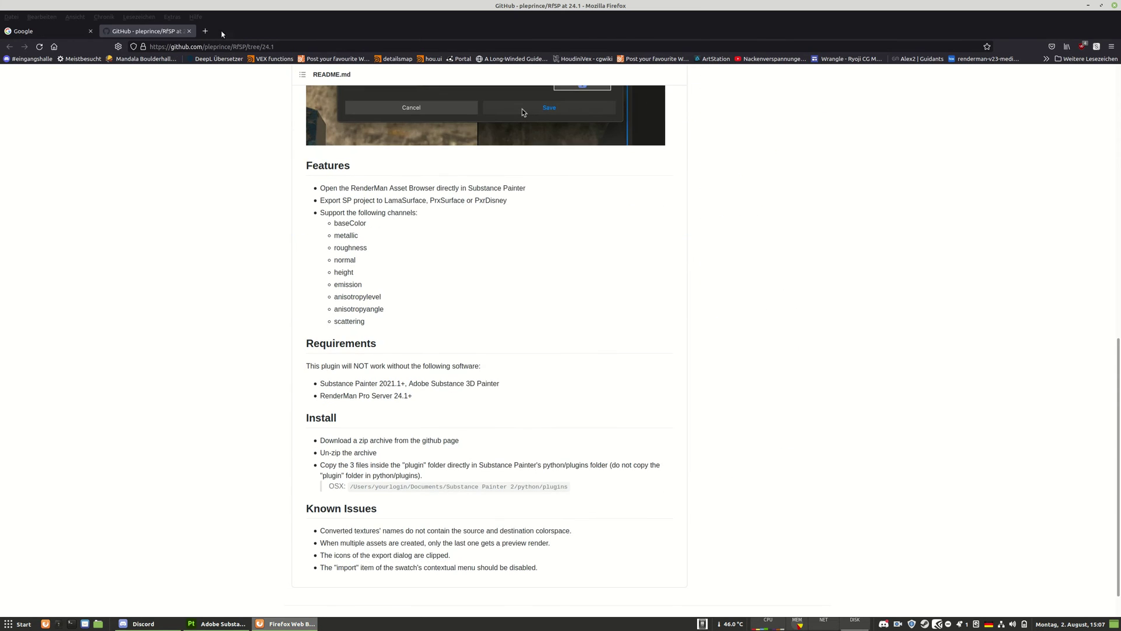
pyautogui.scroll(-1, 180, 431)
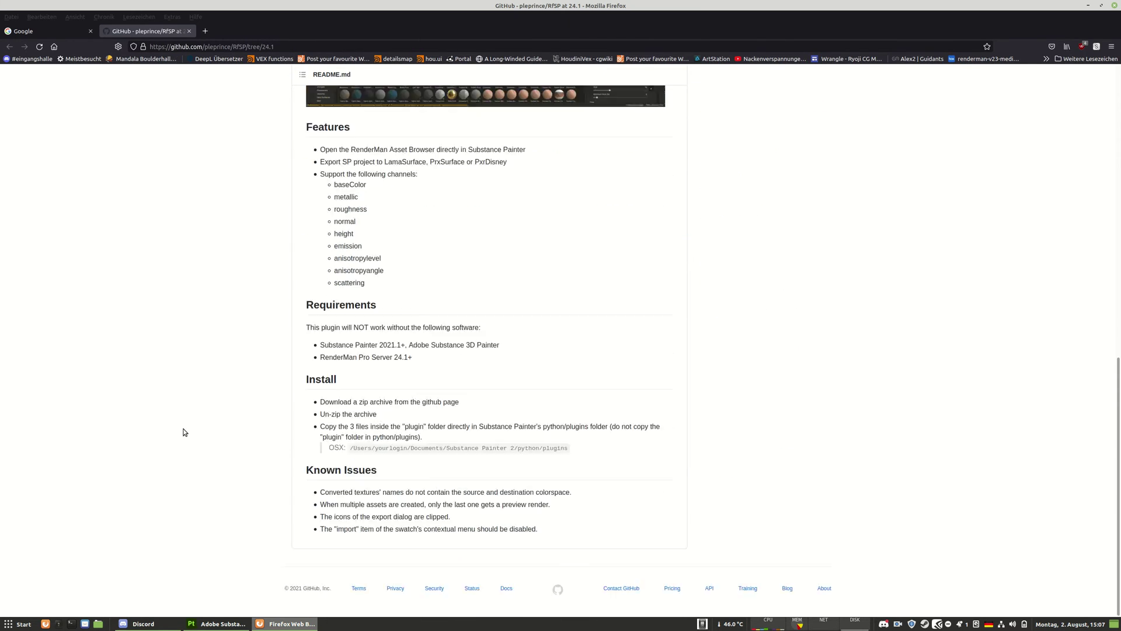
pyautogui.scroll(1, 551, 490)
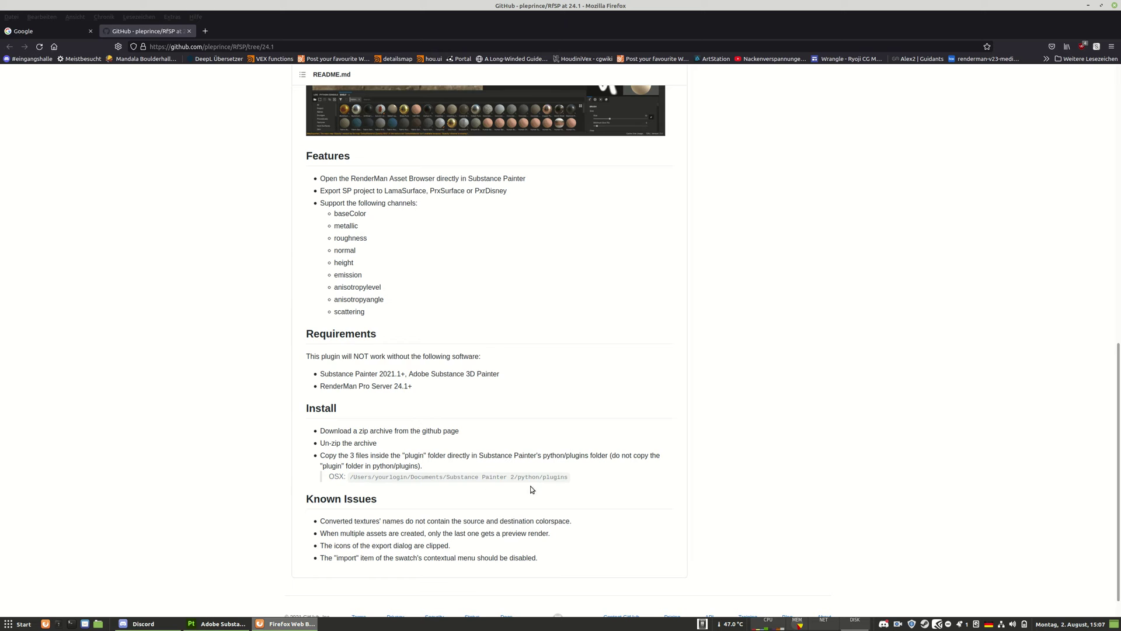
pyautogui.moveTo(569, 478); pyautogui.dragTo(349, 476)
pyautogui.click(592, 483)
pyautogui.moveTo(591, 480); pyautogui.dragTo(350, 477)
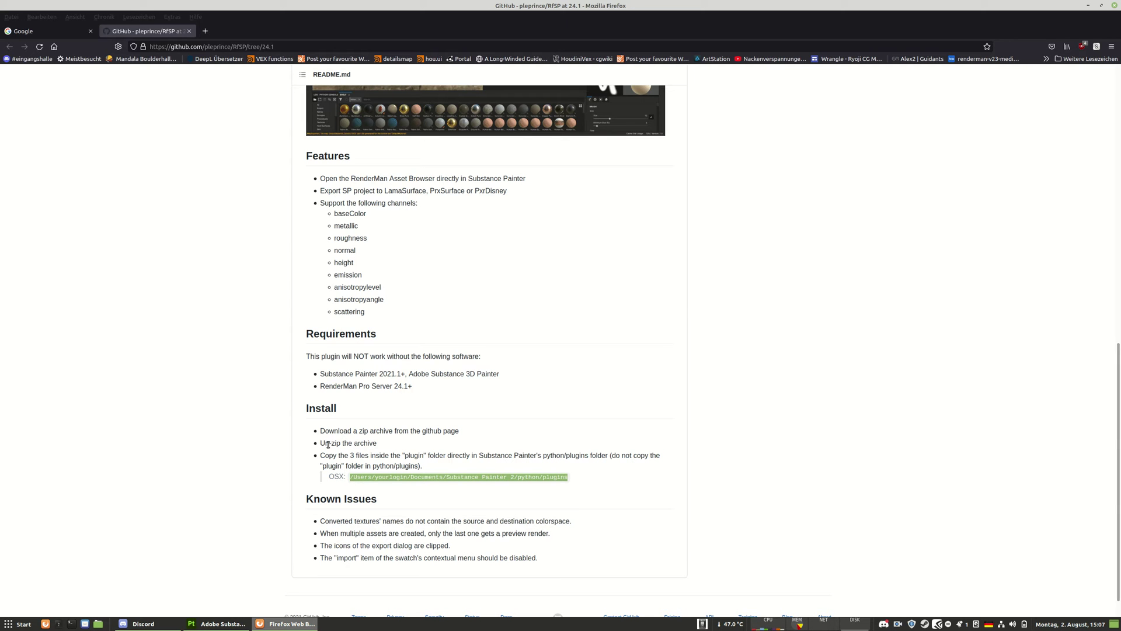
pyautogui.scroll(12, 475, 492)
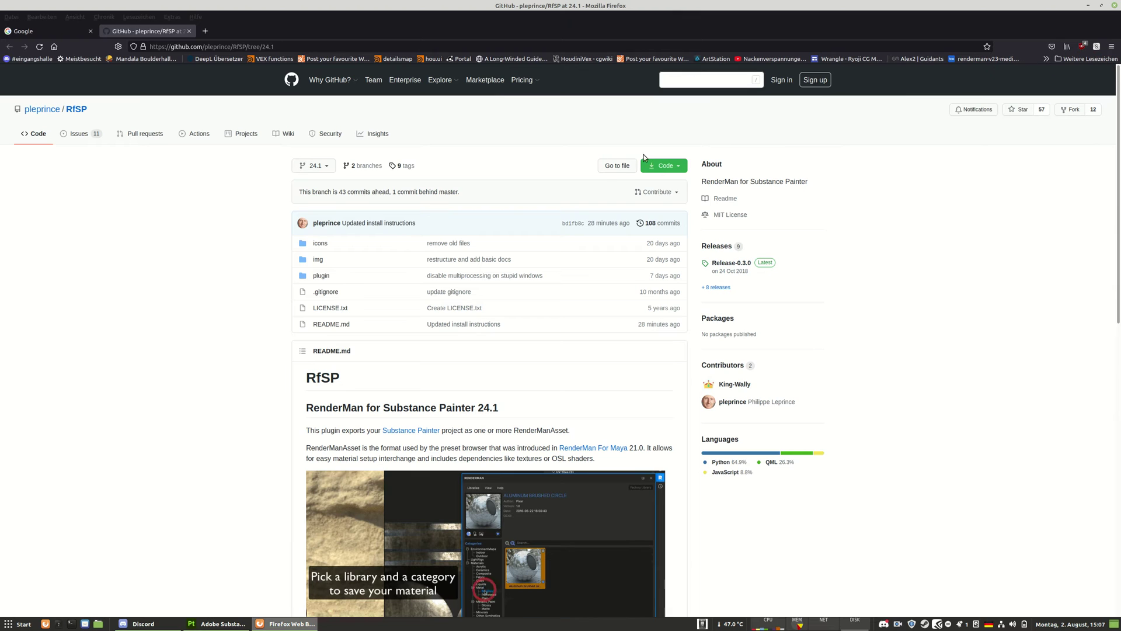
# Download the repository ZIP and save it into a new 'sd' folder in Downloads
pyautogui.click(667, 166)
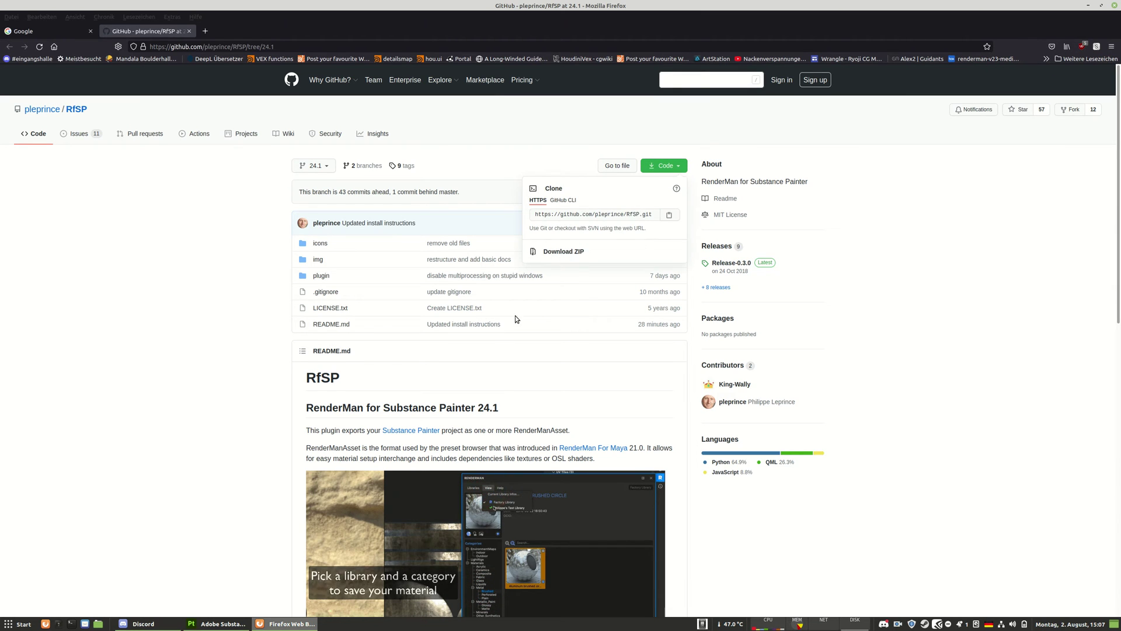
pyautogui.click(565, 253)
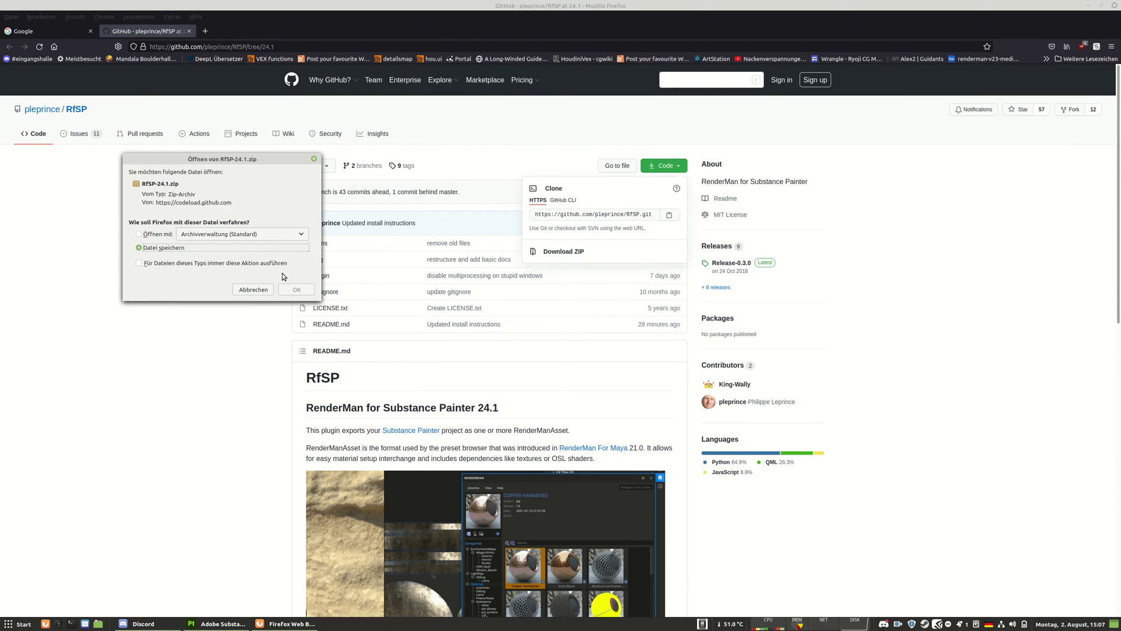
pyautogui.click(293, 295)
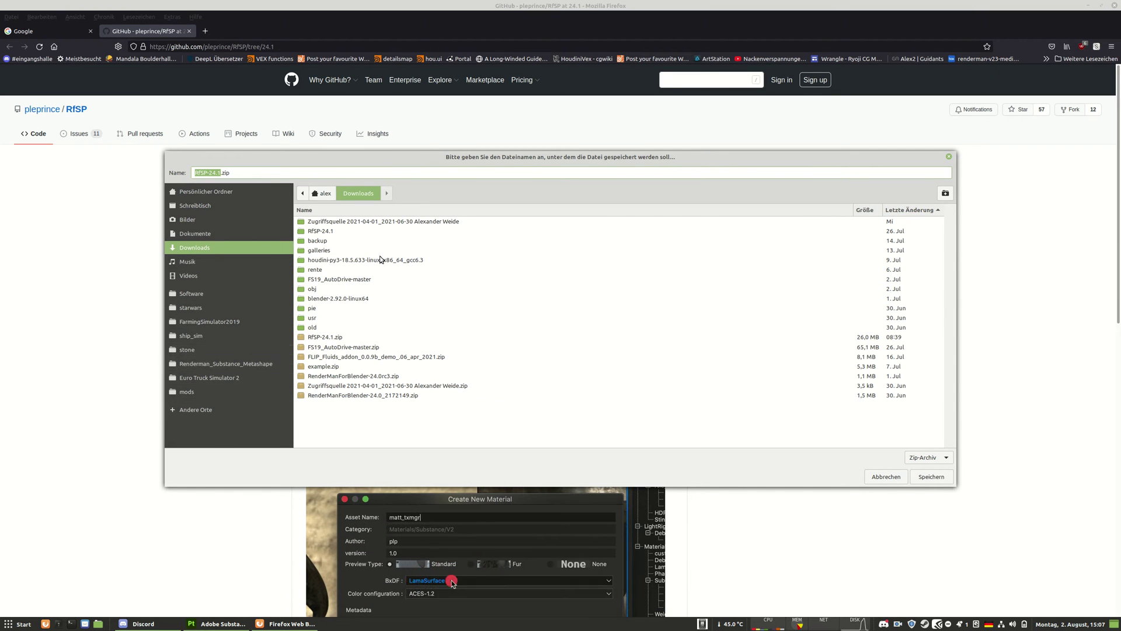
pyautogui.click(945, 193)
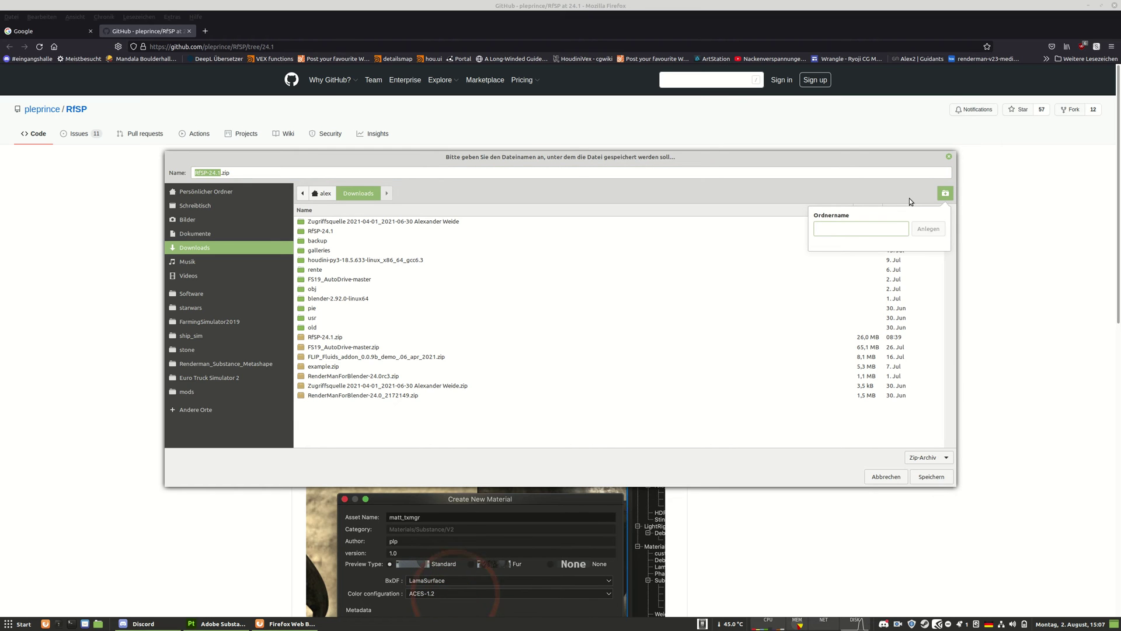
pyautogui.write('sd')
pyautogui.press('Return')
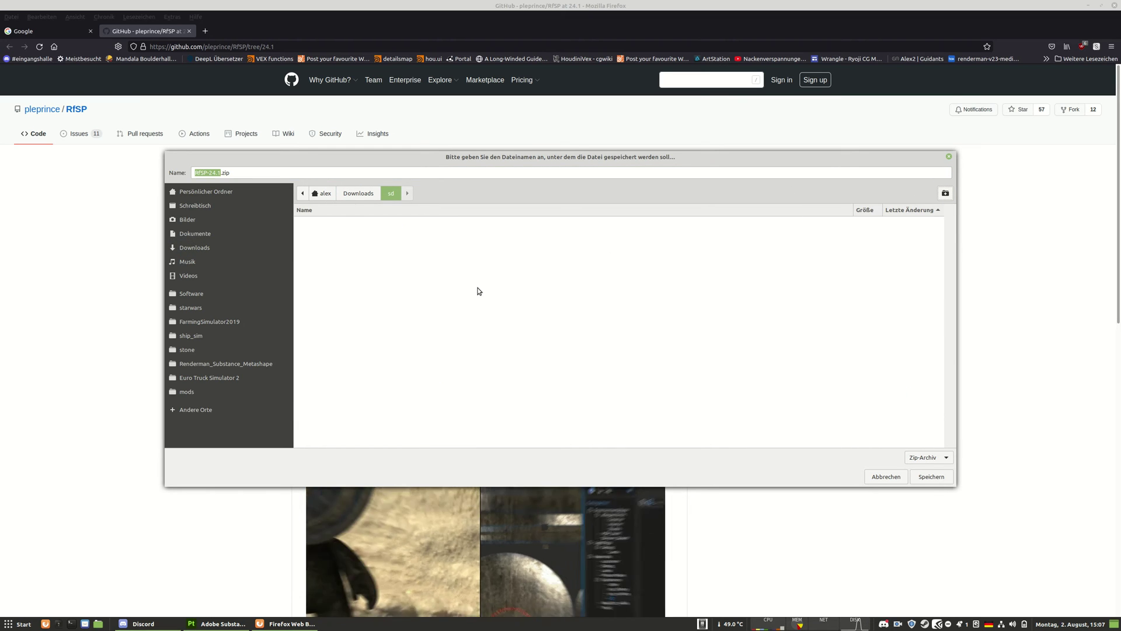
pyautogui.click(932, 476)
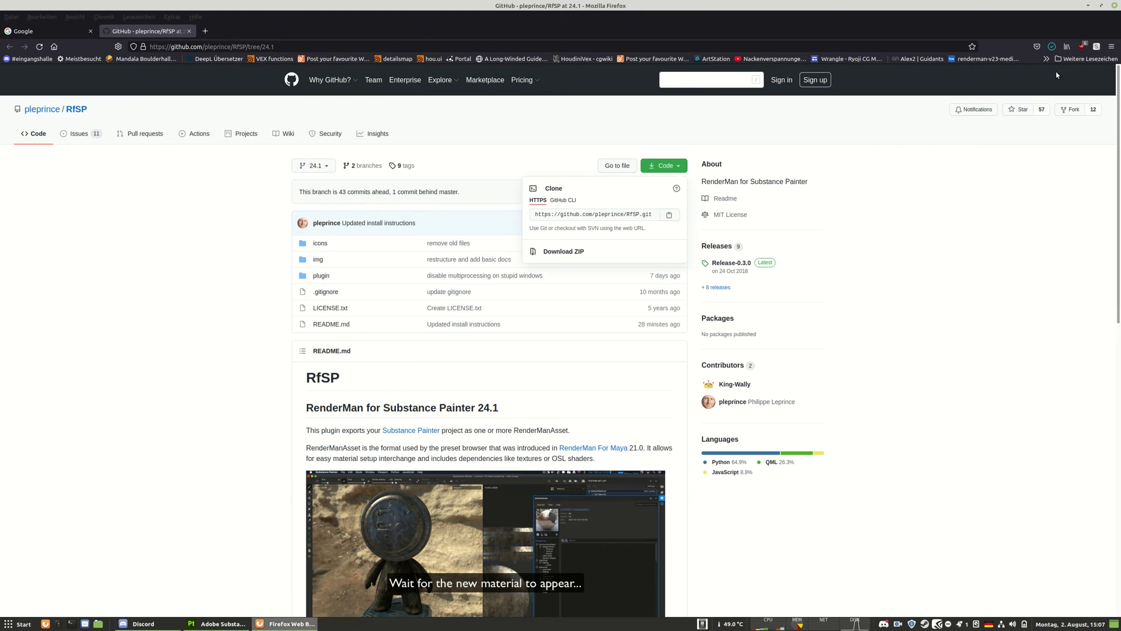
# Open the sd folder containing RfSP-24.1.zip from the recent downloads list
pyautogui.click(1054, 47)
pyautogui.click(1053, 73)
pyautogui.click(476, 230)
# Dismiss the archive's menu and quit the NVIDIA settings window that appeared
pyautogui.rightClick(147, 65)
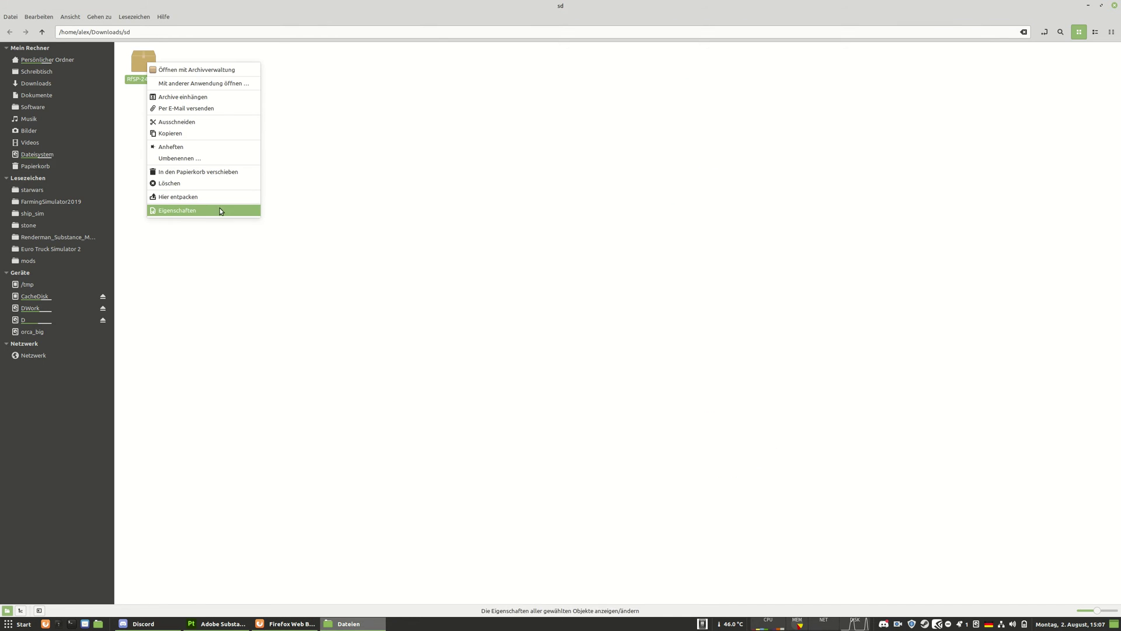
pyautogui.click(948, 623)
pyautogui.click(946, 604)
pyautogui.click(452, 273)
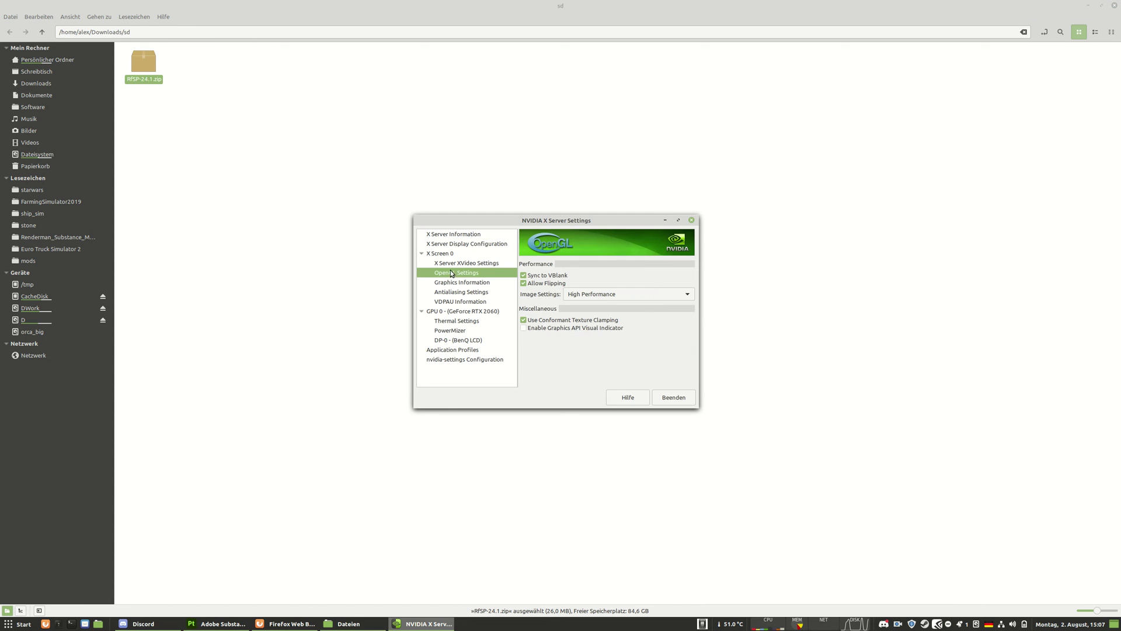
pyautogui.click(692, 220)
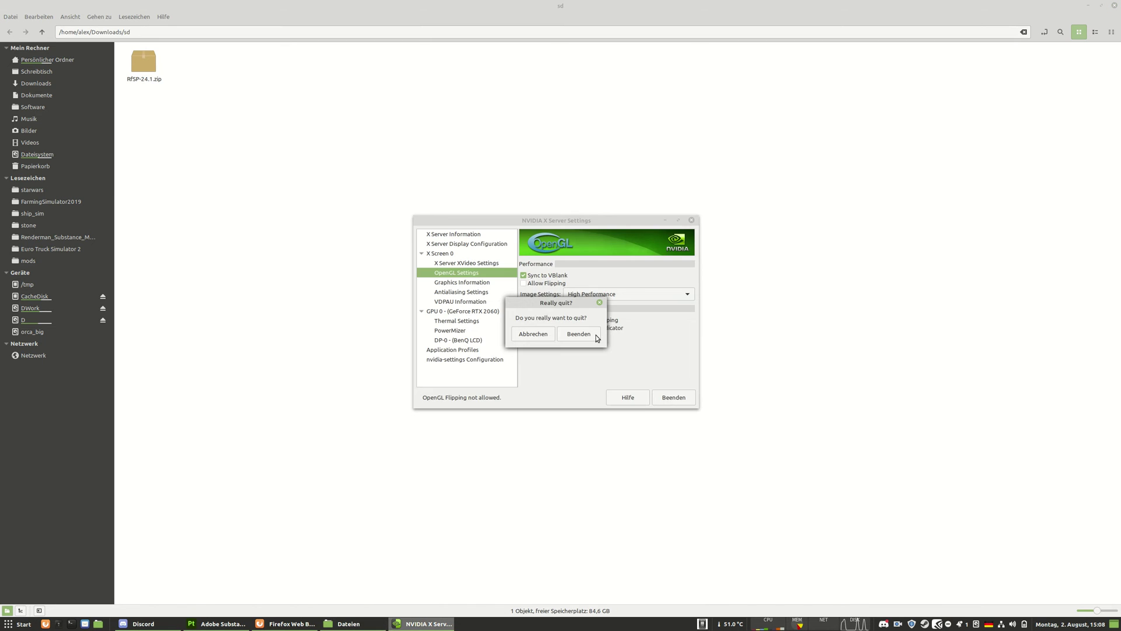
pyautogui.click(588, 336)
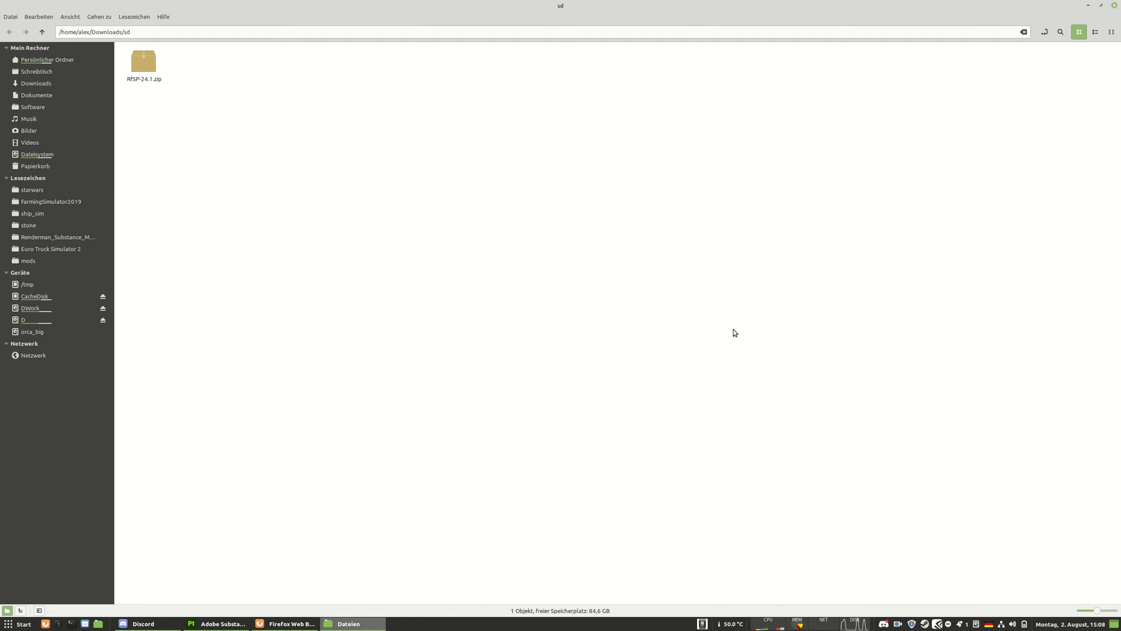
# Extract RfSP-24.1.zip here and look through the extracted folder's img and icons contents
pyautogui.rightClick(147, 65)
pyautogui.click(198, 201)
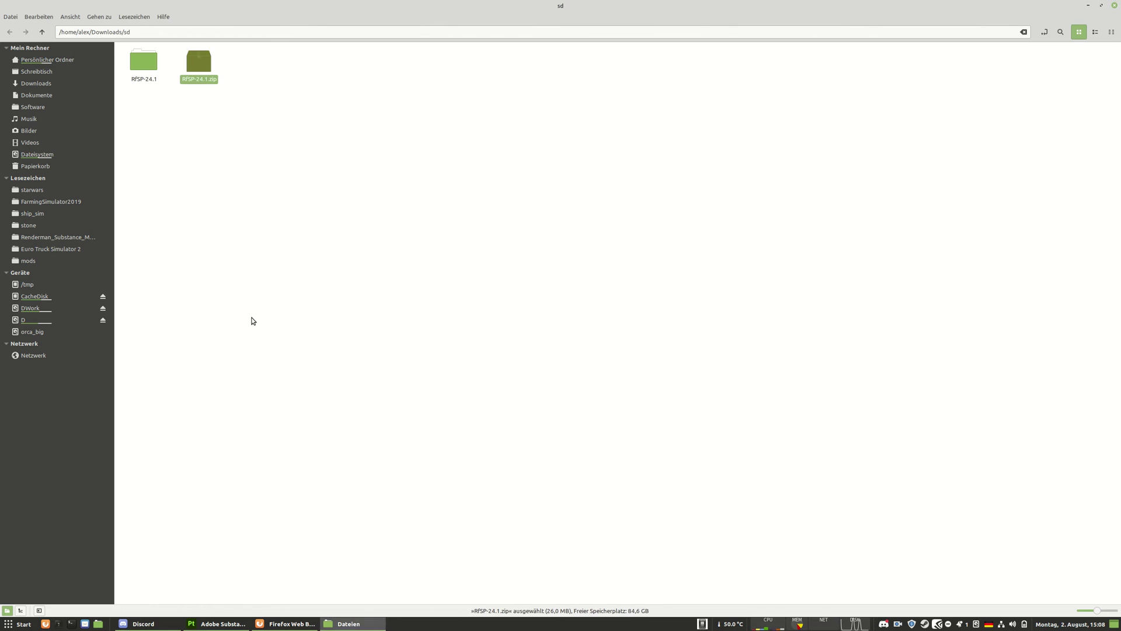
pyautogui.doubleClick(146, 60)
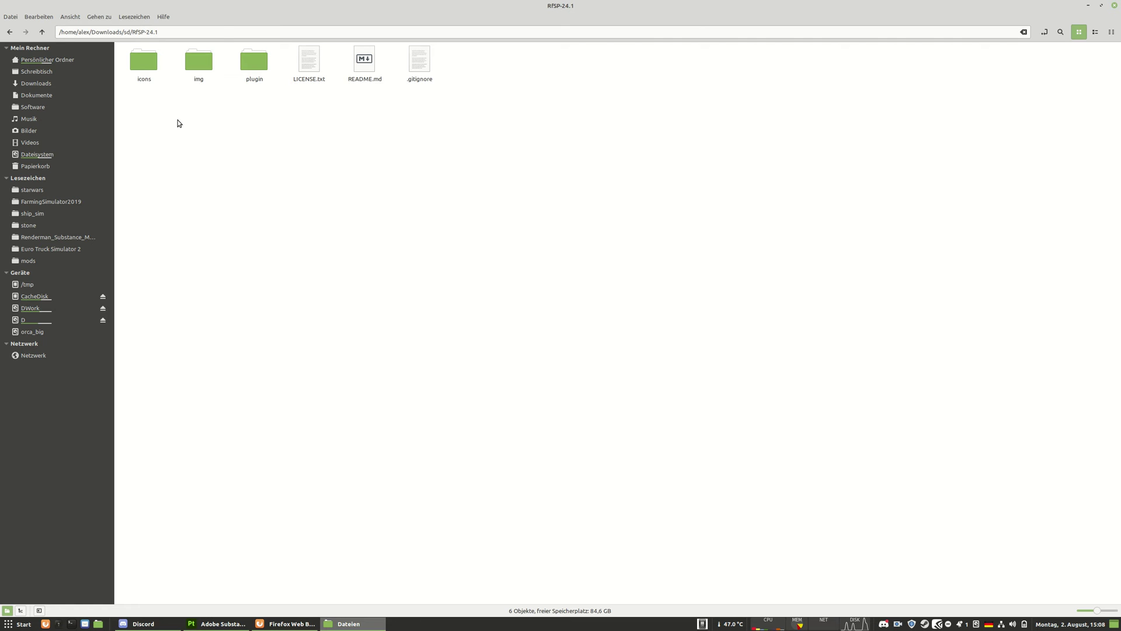
pyautogui.moveTo(177, 120); pyautogui.dragTo(242, 110)
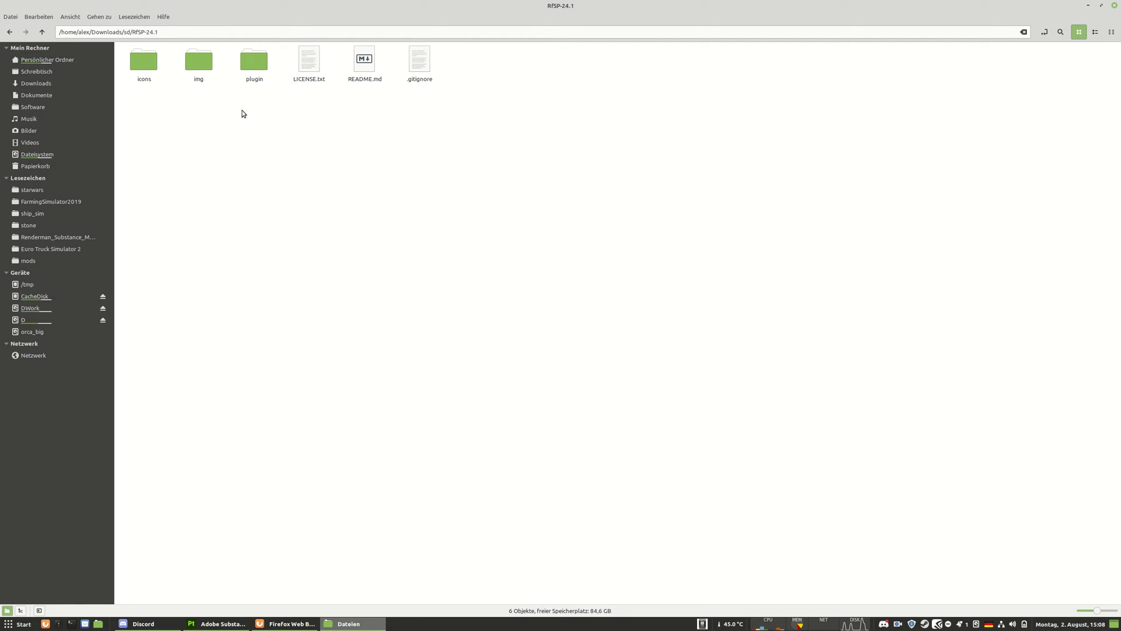
pyautogui.doubleClick(145, 68)
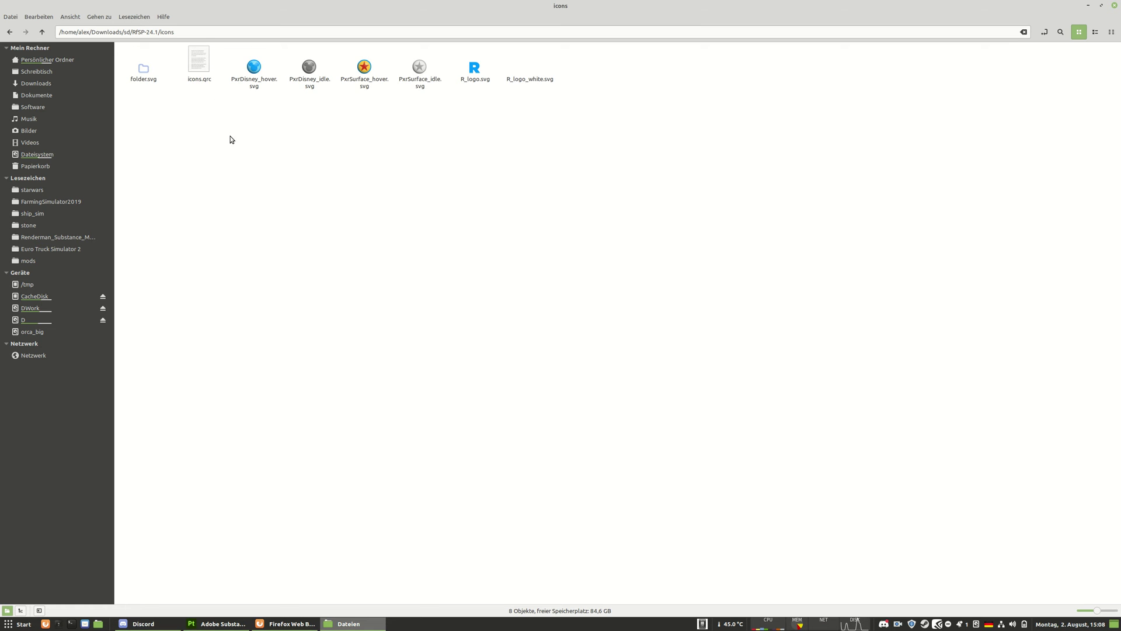
pyautogui.press('BackSpace')
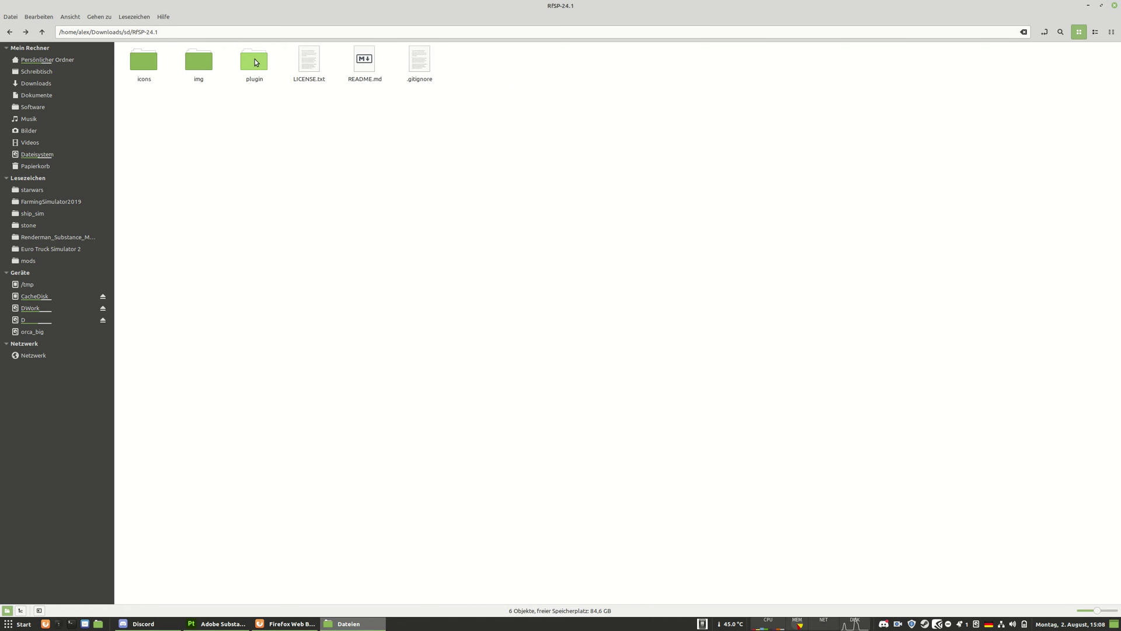
# Select renderman.rcc, renderman_for_sp.py and renderman_rules.json in the plugin folder and copy them
pyautogui.doubleClick(246, 64)
pyautogui.moveTo(349, 90); pyautogui.dragTo(120, 50)
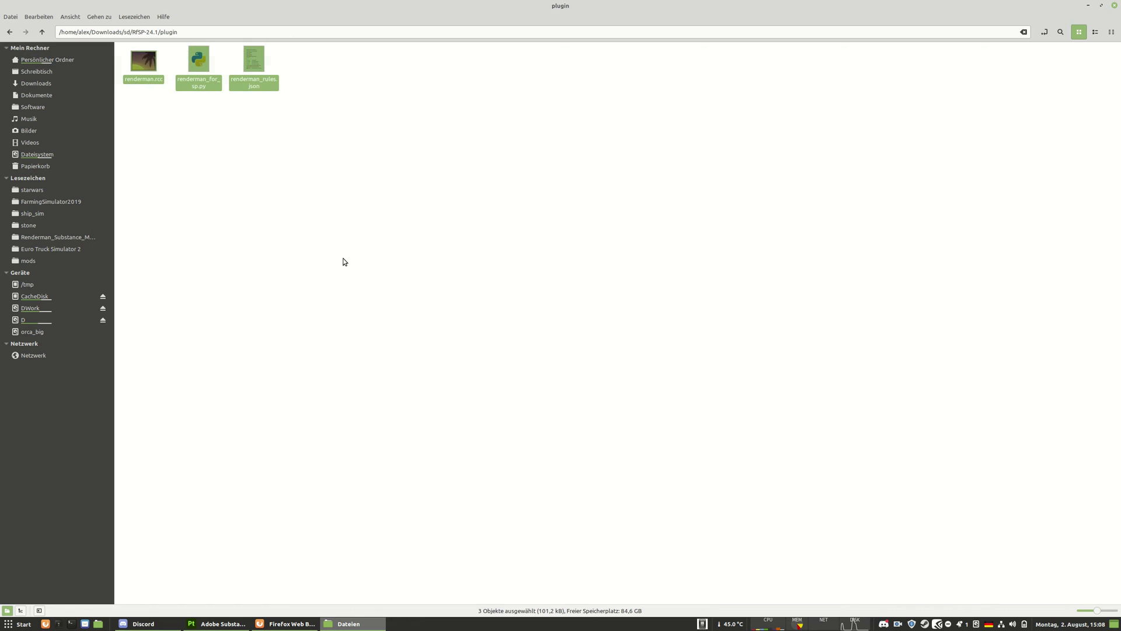
pyautogui.doubleClick(143, 63)
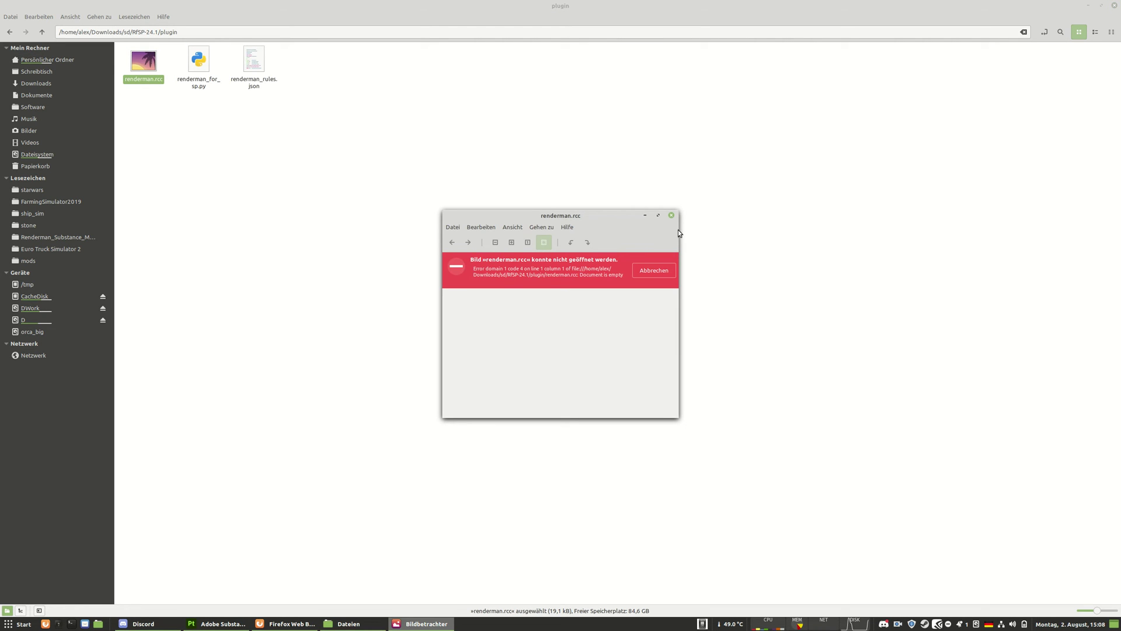
pyautogui.click(672, 217)
pyautogui.moveTo(428, 108); pyautogui.dragTo(143, 68)
pyautogui.rightClick(144, 68)
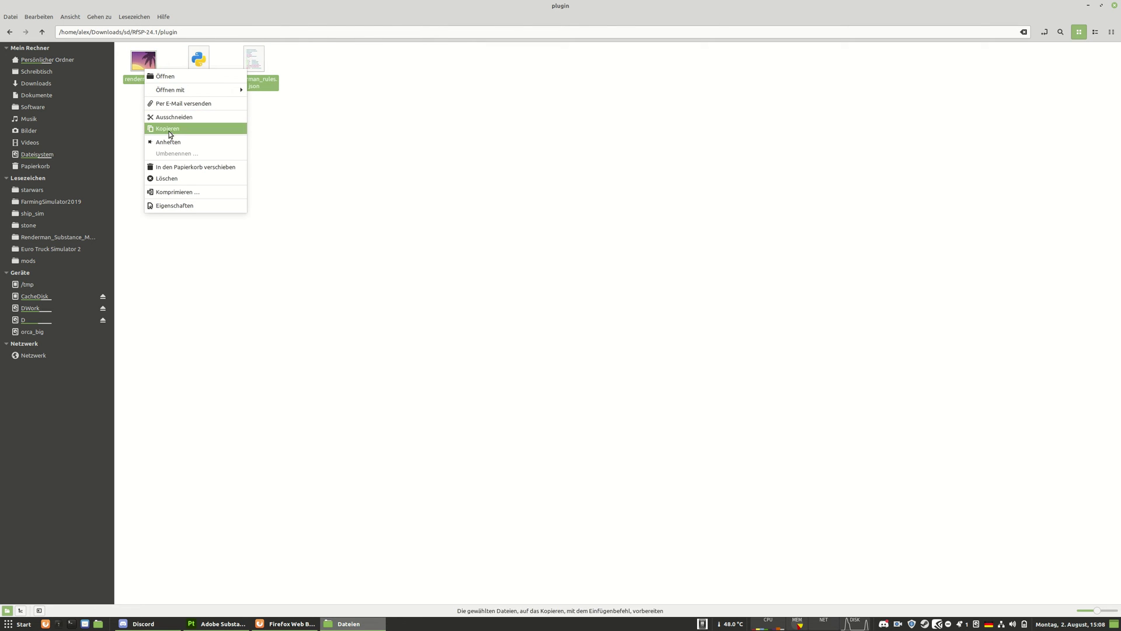
pyautogui.click(168, 131)
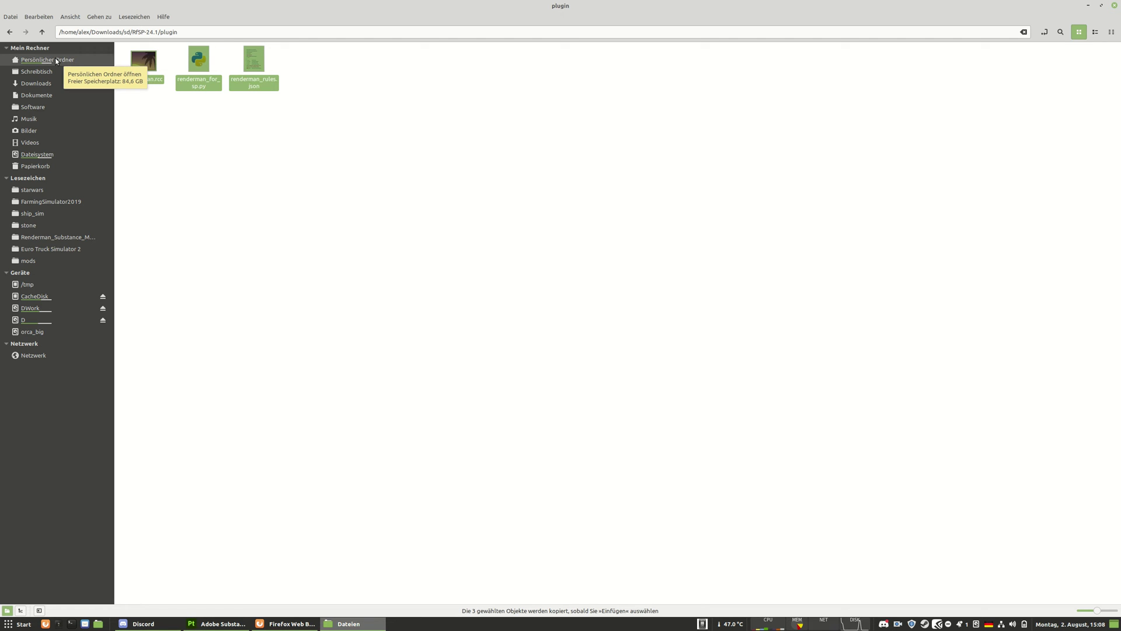
# In Substance 3D Painter, choose Python > Plugin-Ordner to open its python folder
pyautogui.click(218, 623)
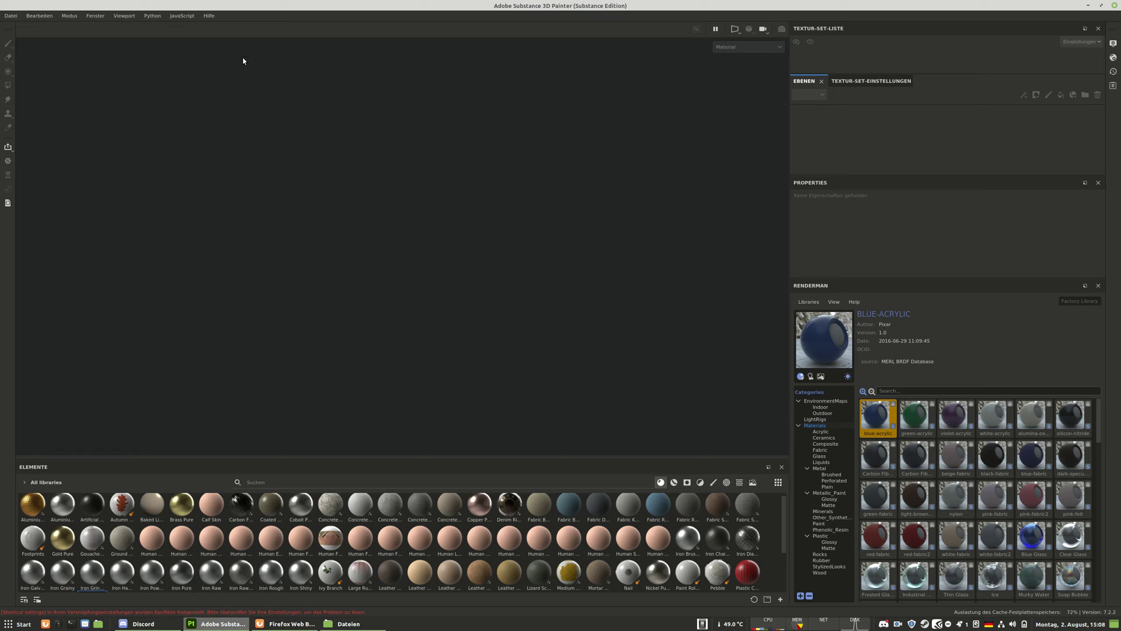
pyautogui.click(154, 16)
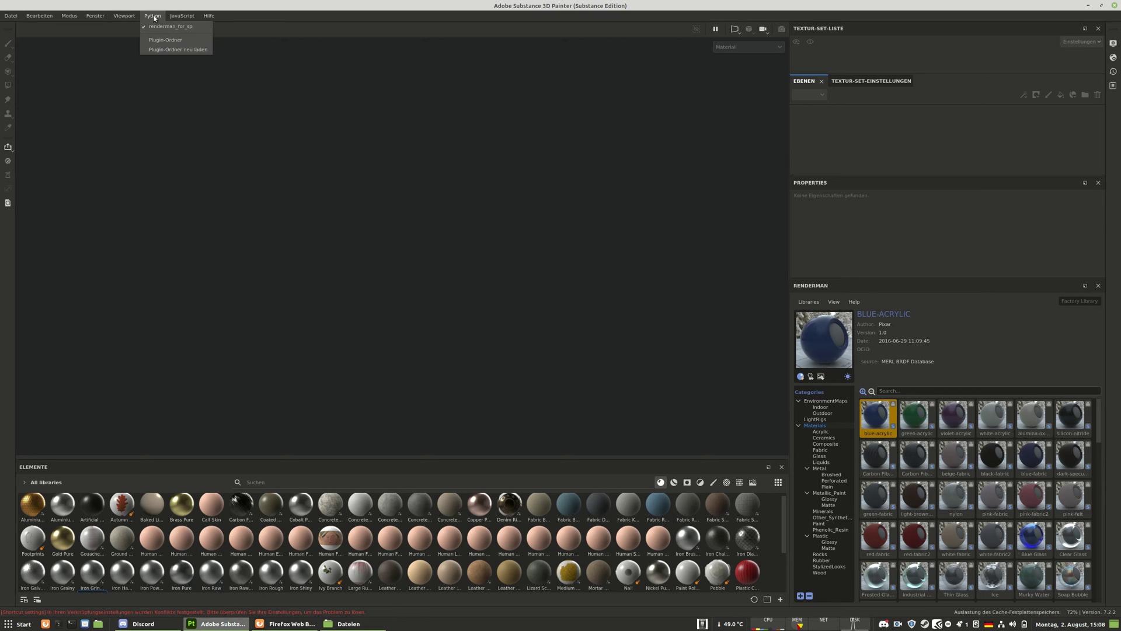
pyautogui.click(181, 40)
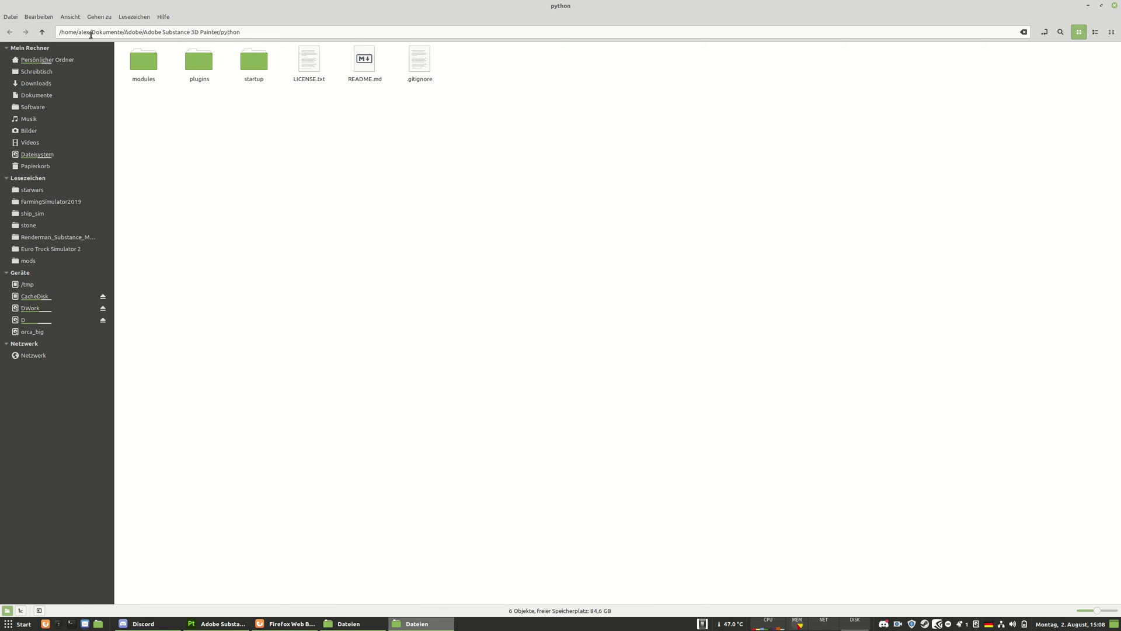
# Paste the three RfSP files into the plugins folder, choosing Ersetzen for each conflict
pyautogui.moveTo(60, 32); pyautogui.dragTo(250, 31)
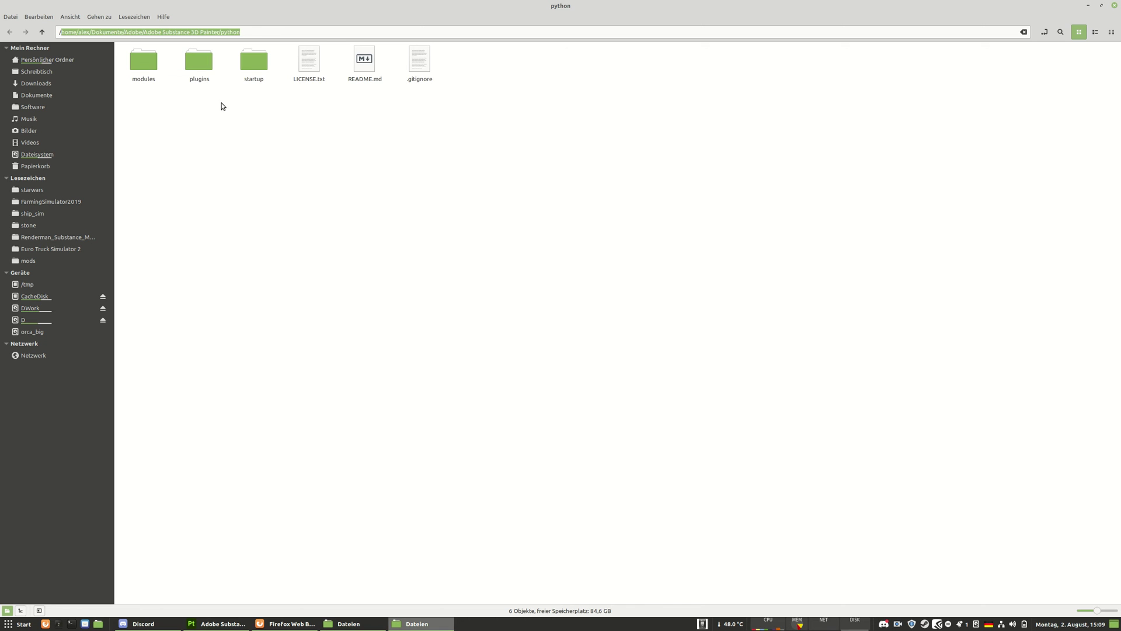
pyautogui.doubleClick(201, 62)
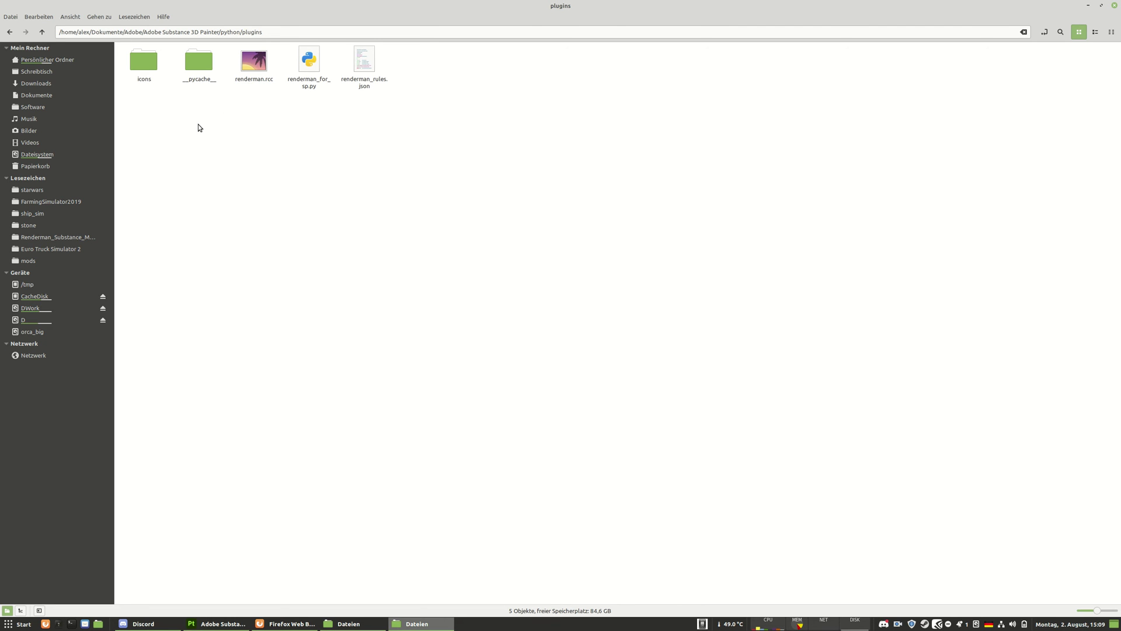
pyautogui.rightClick(344, 124)
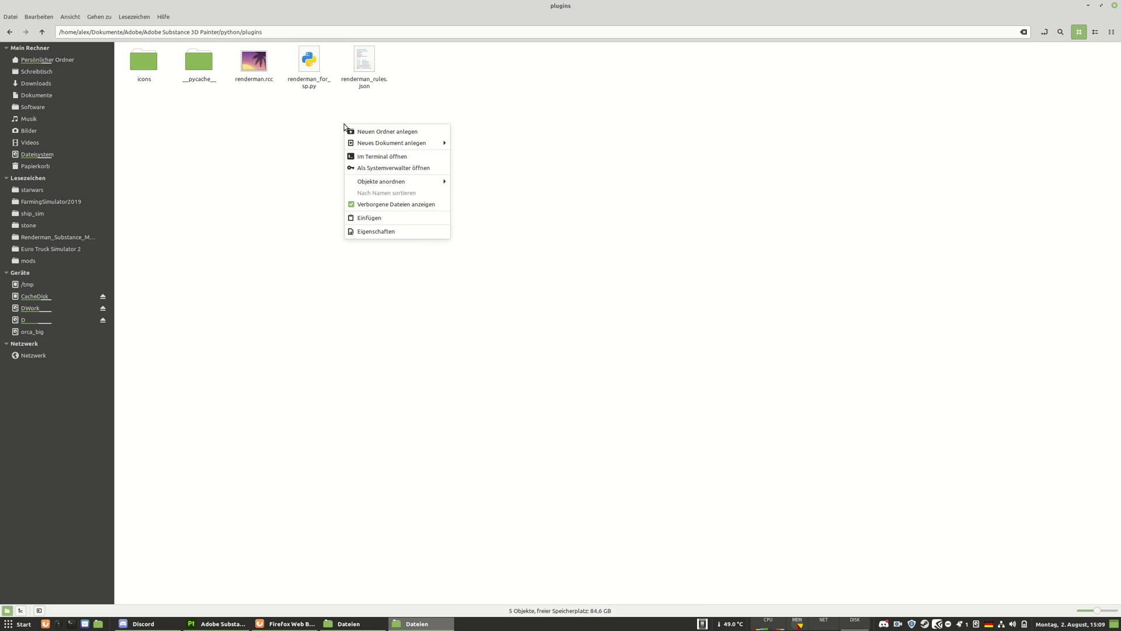
pyautogui.click(371, 220)
pyautogui.click(640, 462)
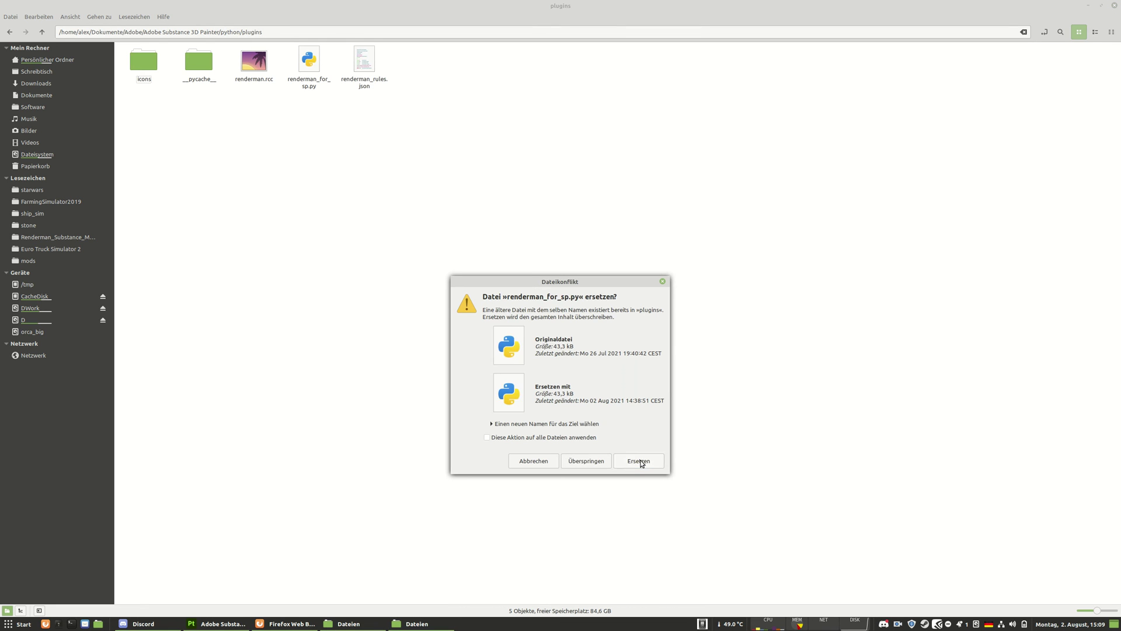
pyautogui.click(641, 462)
pyautogui.click(640, 462)
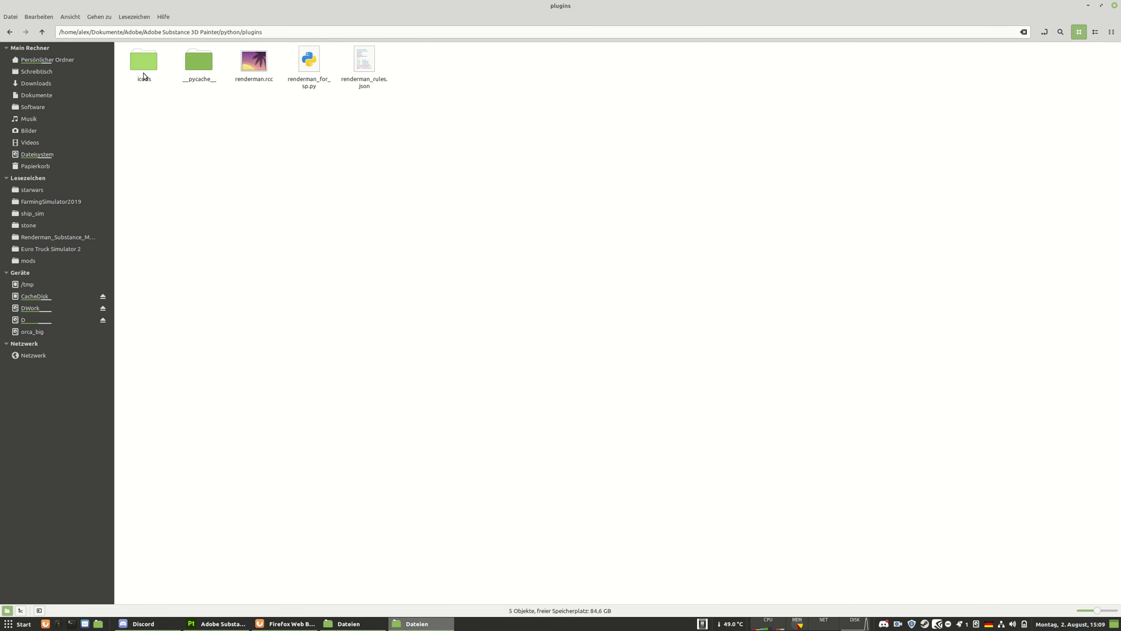
pyautogui.moveTo(132, 54)
pyautogui.mouseDown()
pyautogui.moveTo(135, 120)
pyautogui.moveTo(144, 96)
pyautogui.moveTo(121, 41)
pyautogui.mouseUp()
pyautogui.click(157, 106)
pyautogui.moveTo(466, 160); pyautogui.dragTo(201, 108)
# Recheck the three files in the downloaded RfSP-24.1 plugin folder, then return to Substance 3D Painter
pyautogui.click(328, 623)
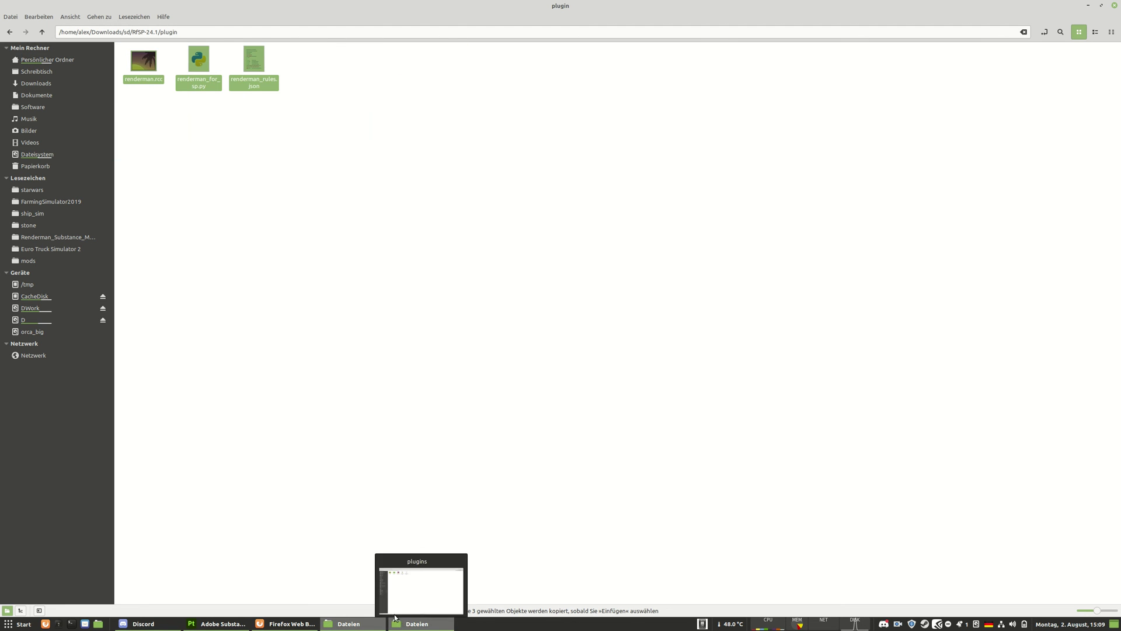
pyautogui.click(196, 125)
pyautogui.click(41, 31)
pyautogui.moveTo(529, 129); pyautogui.dragTo(131, 66)
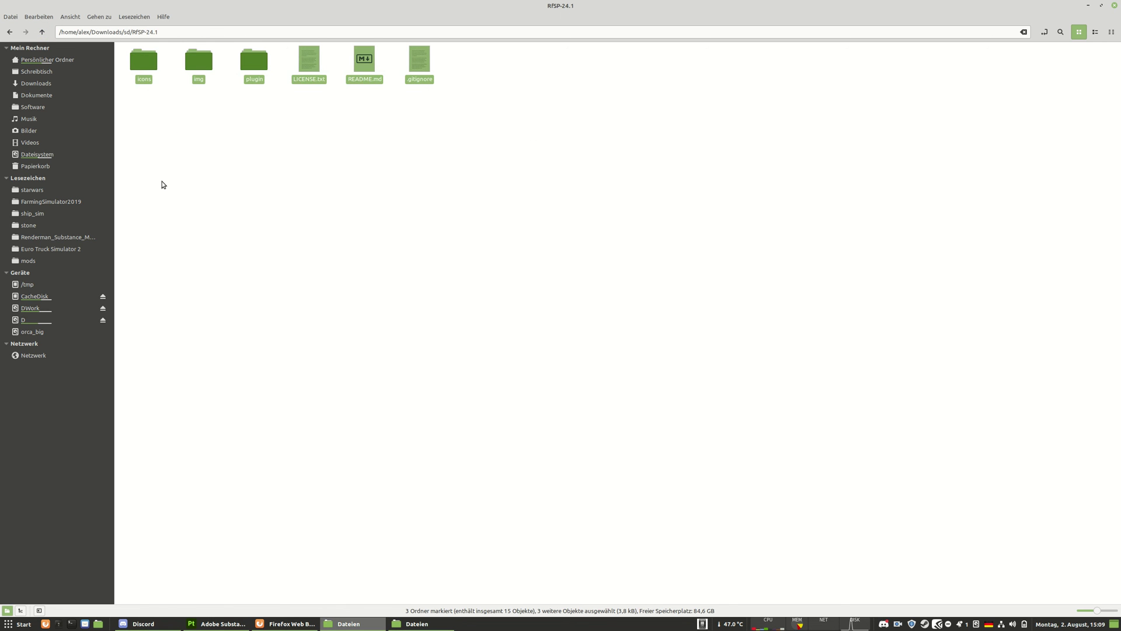
pyautogui.doubleClick(254, 60)
pyautogui.moveTo(400, 114); pyautogui.dragTo(125, 55)
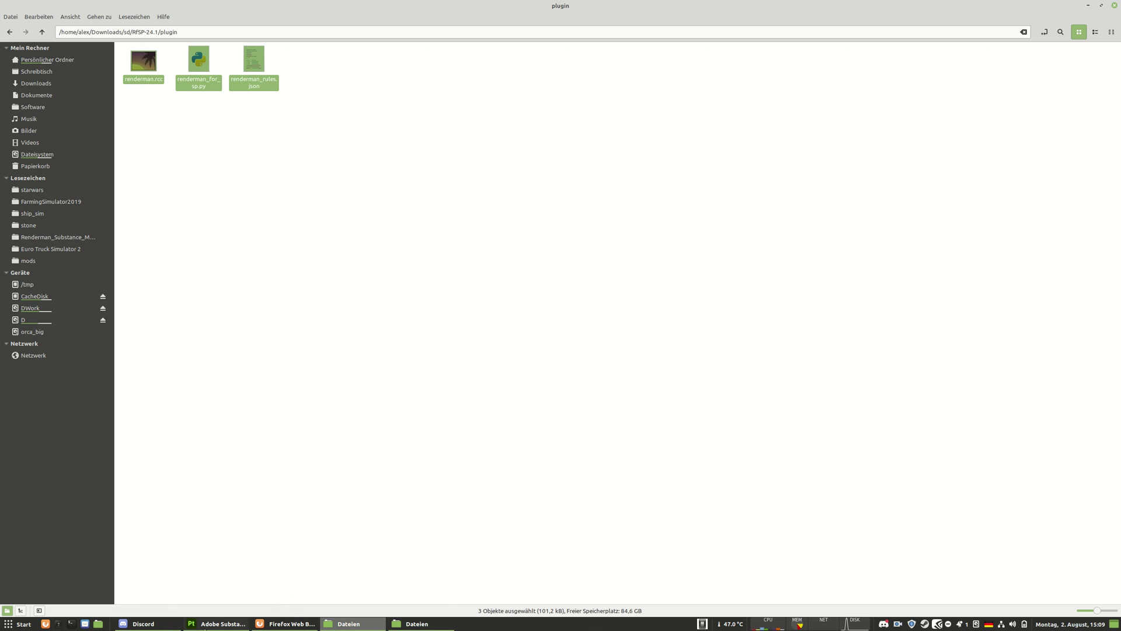
pyautogui.click(211, 624)
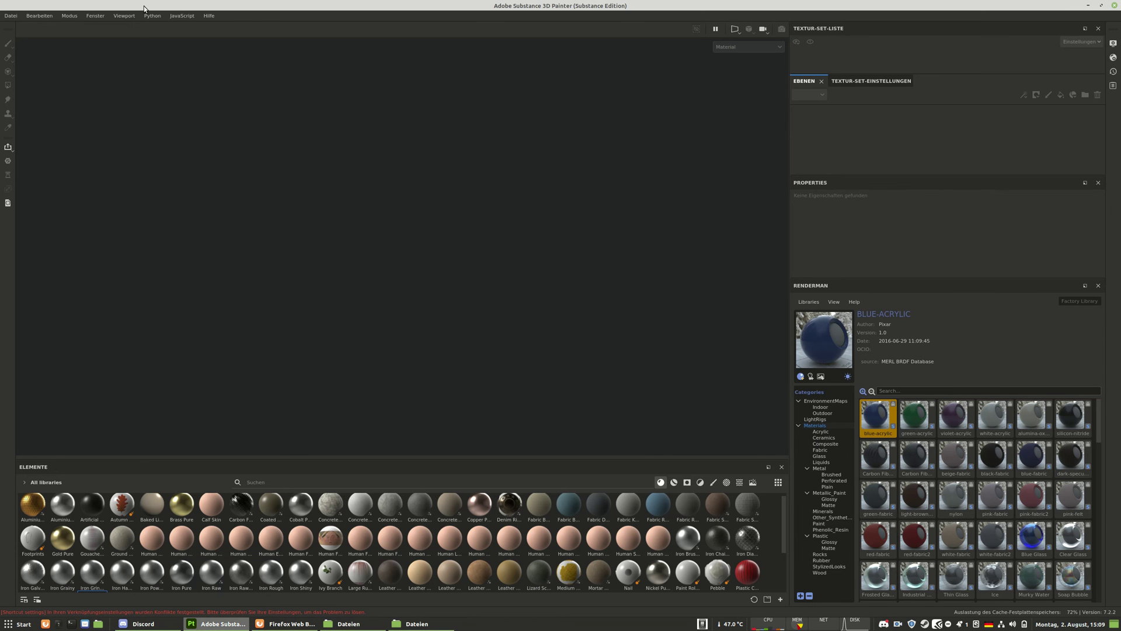
# Run Python > Plugin-Ordner neu laden, then toggle the renderman_for_sp plugin
pyautogui.click(182, 16)
pyautogui.moveTo(155, 19)
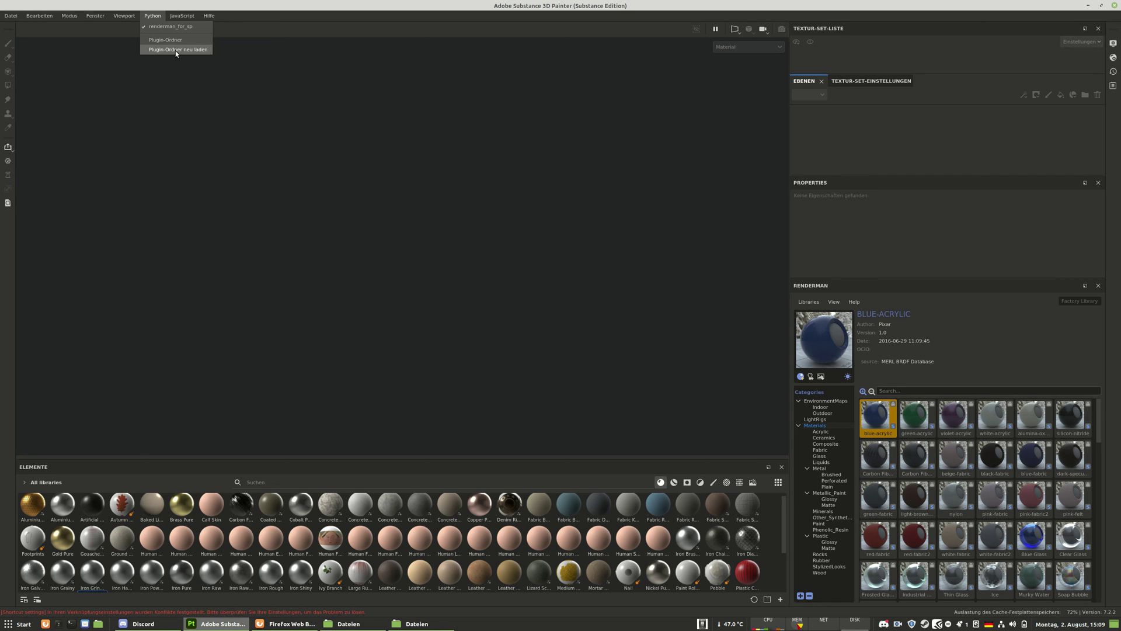
pyautogui.click(175, 50)
pyautogui.click(152, 15)
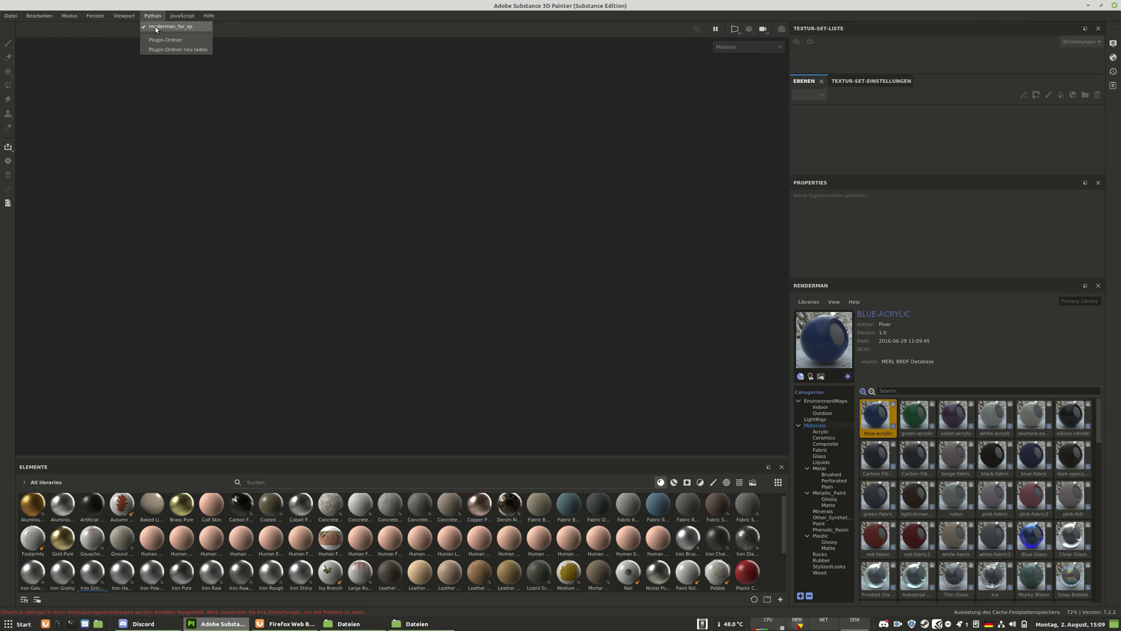
pyautogui.click(186, 27)
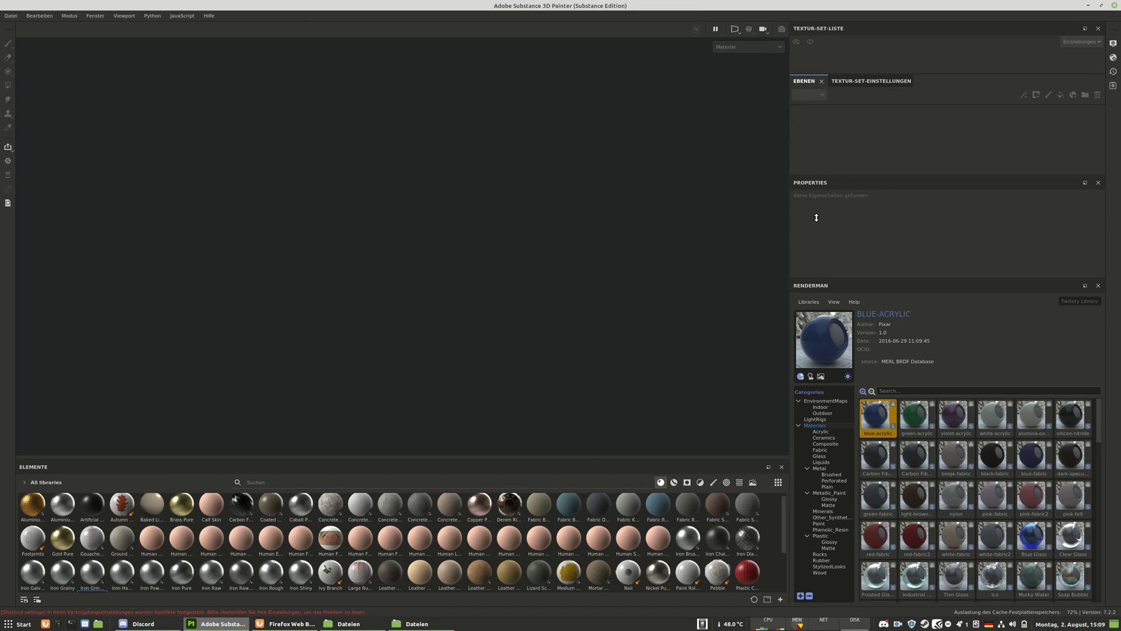
# Preview green-acrylic and light-brown-fabric, then browse Other_Synthetic, Phenolic_Resin, Minerals and perforated metal
pyautogui.click(919, 421)
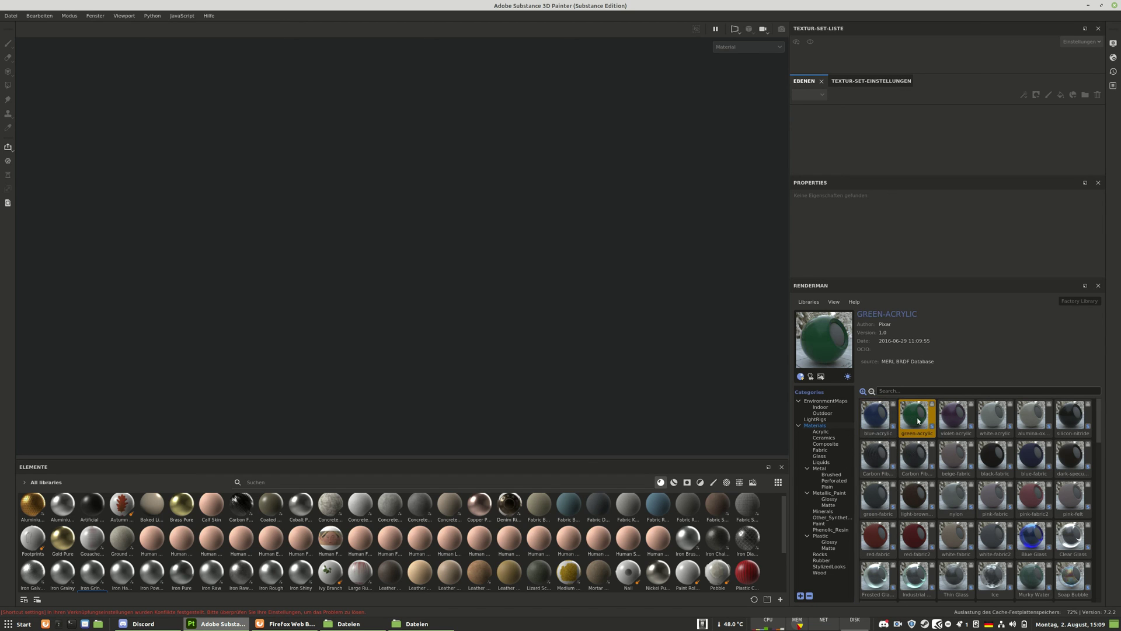
pyautogui.click(915, 495)
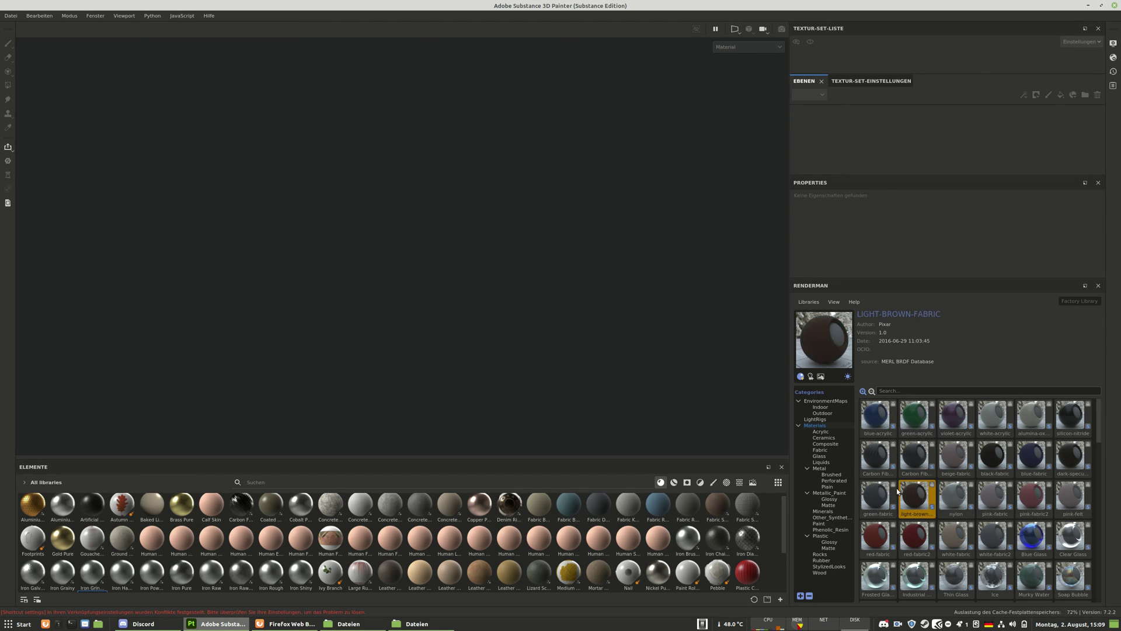
pyautogui.click(827, 519)
pyautogui.click(820, 530)
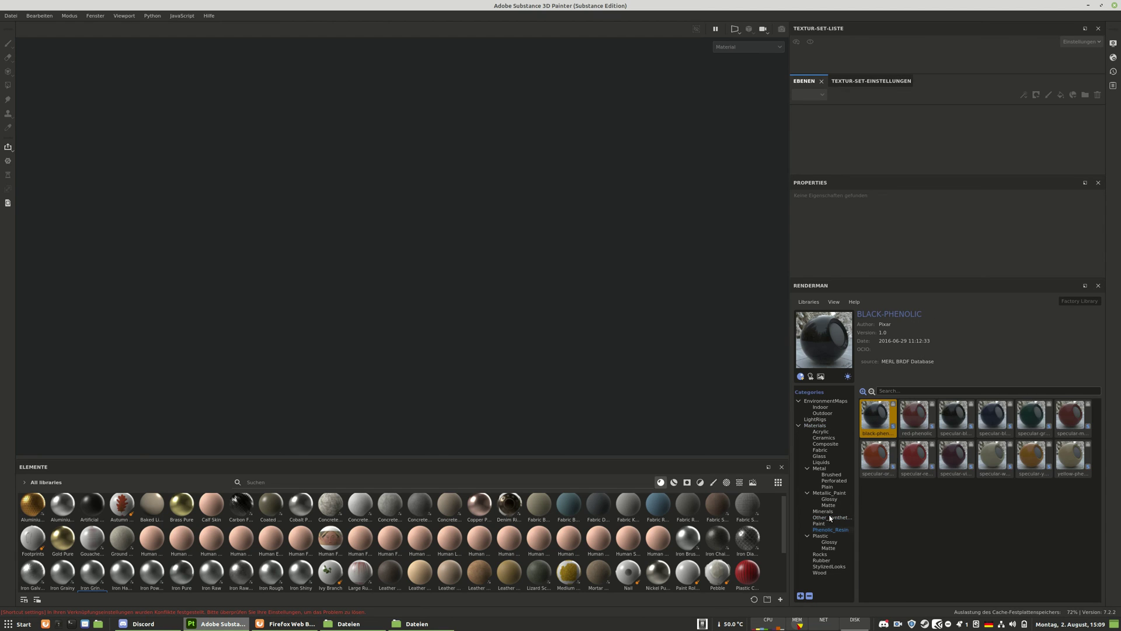
pyautogui.click(824, 512)
pyautogui.click(832, 481)
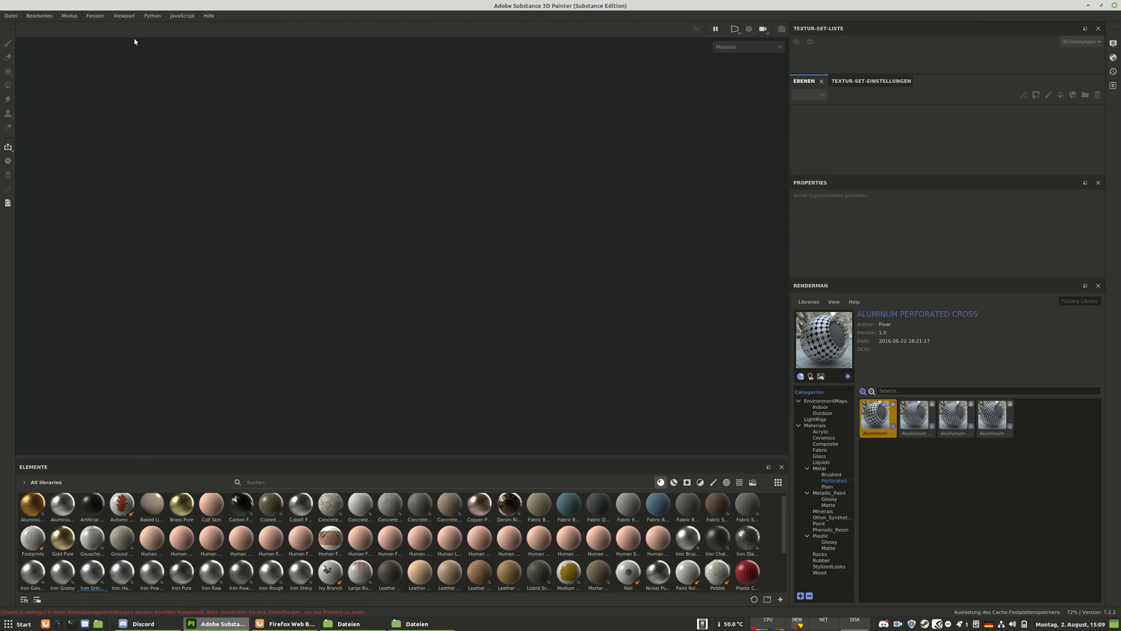
# Browse the Composite category, then show the Ceramics materials
pyautogui.click(104, 16)
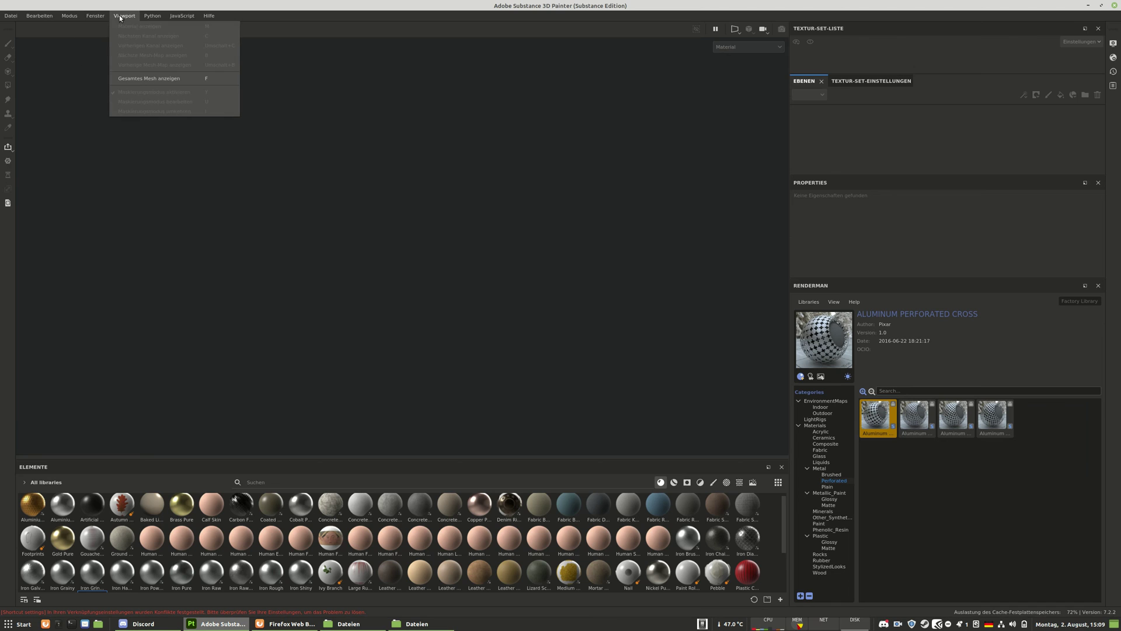
pyautogui.click(100, 20)
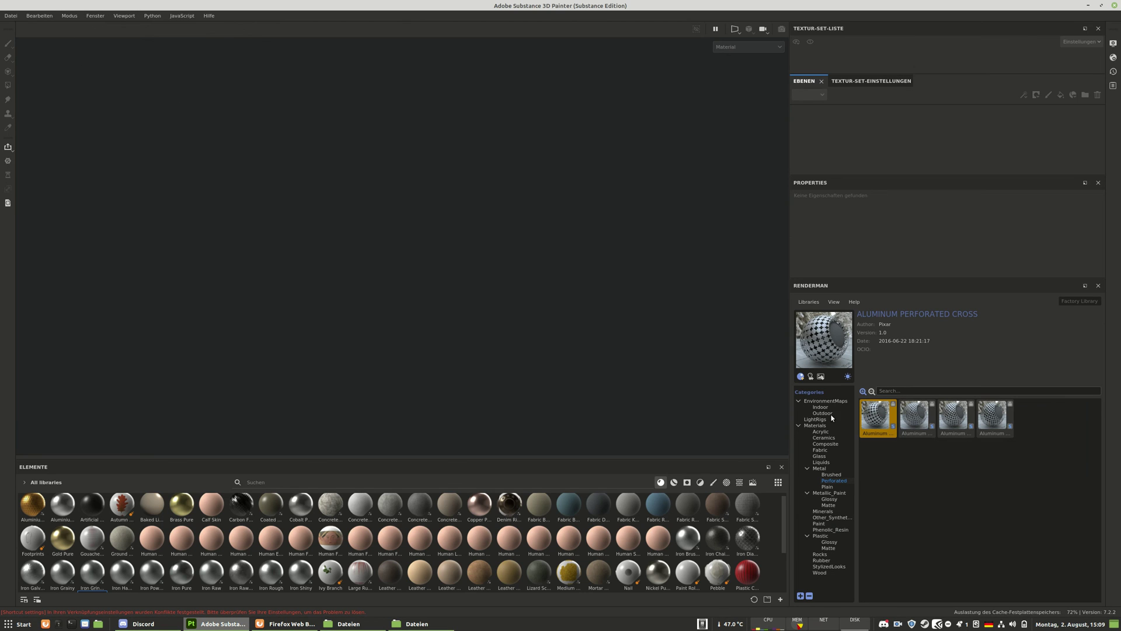
pyautogui.click(825, 444)
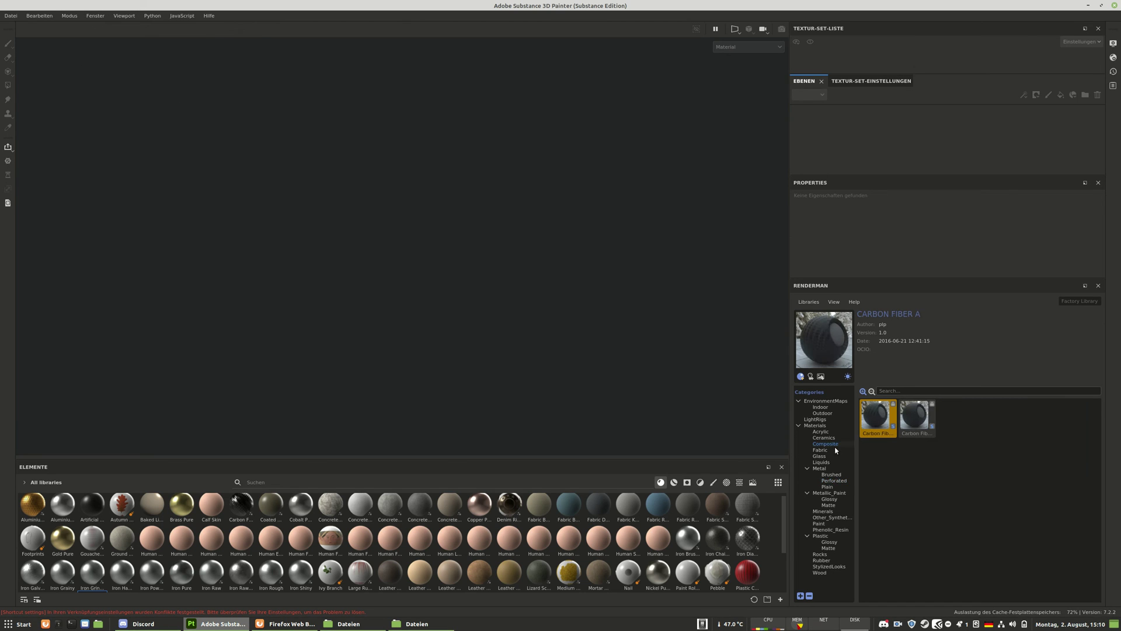
pyautogui.click(824, 438)
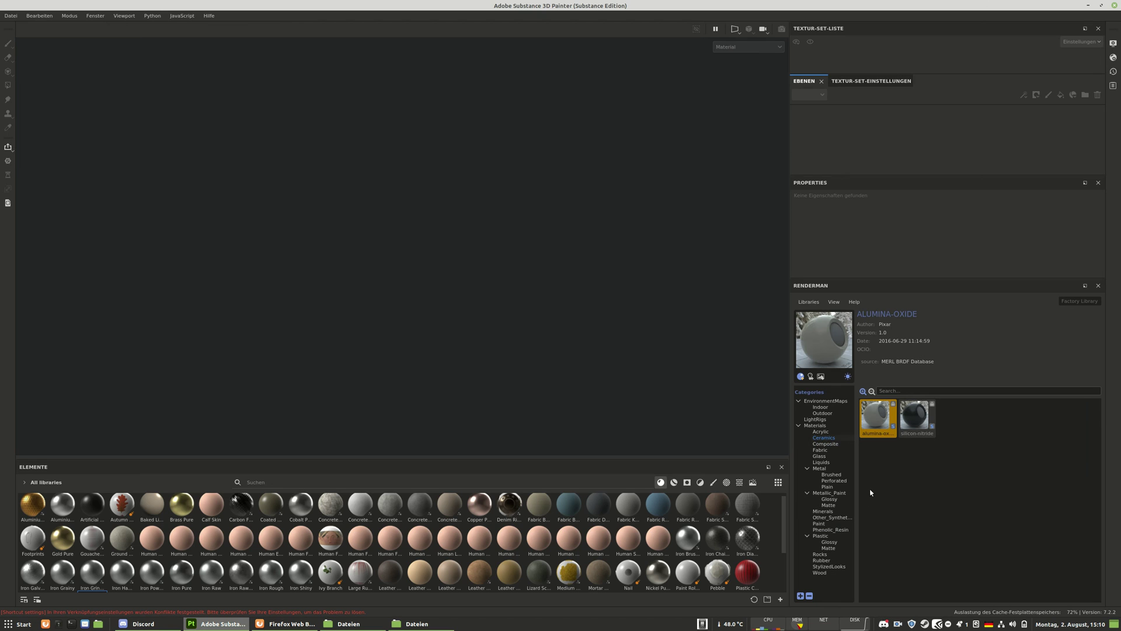